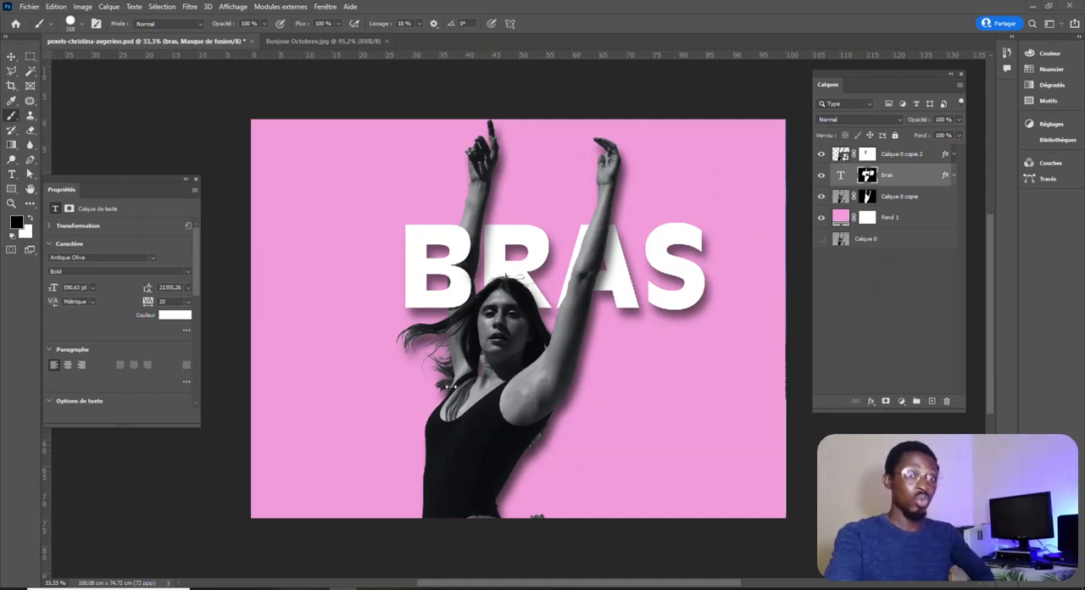
Open the full-length black-and-white photo of the woman from File Explorer as a new document in Photoshop.
click(232, 588)
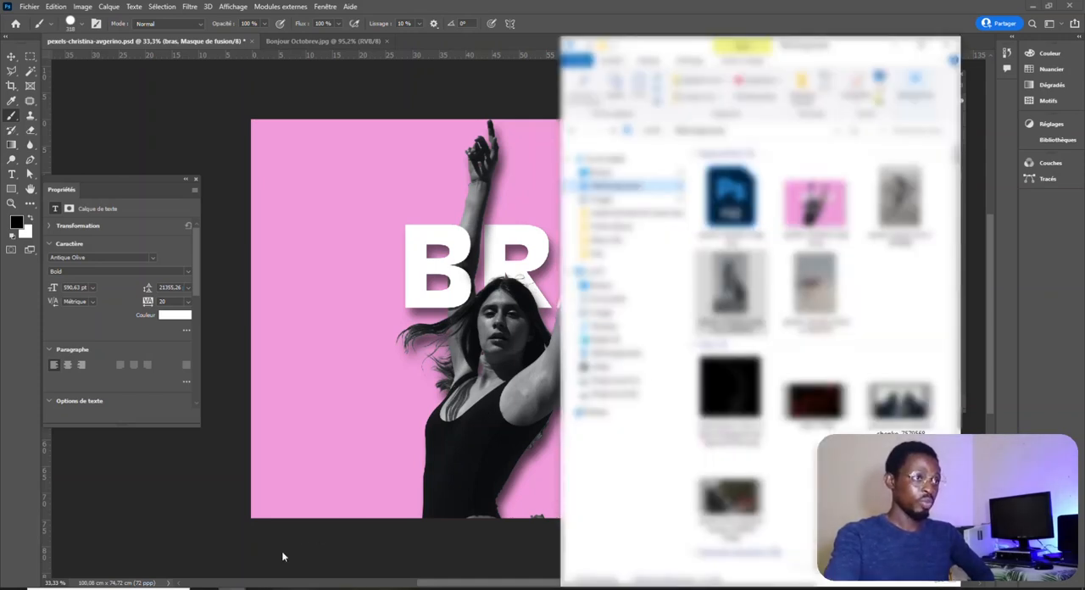
click(453, 15)
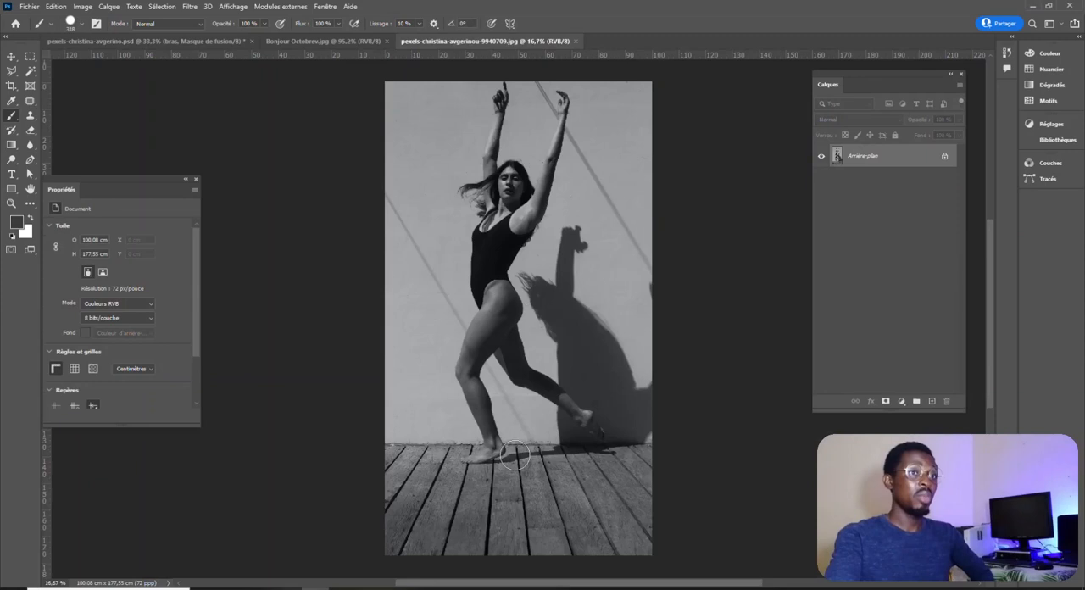
click(11, 56)
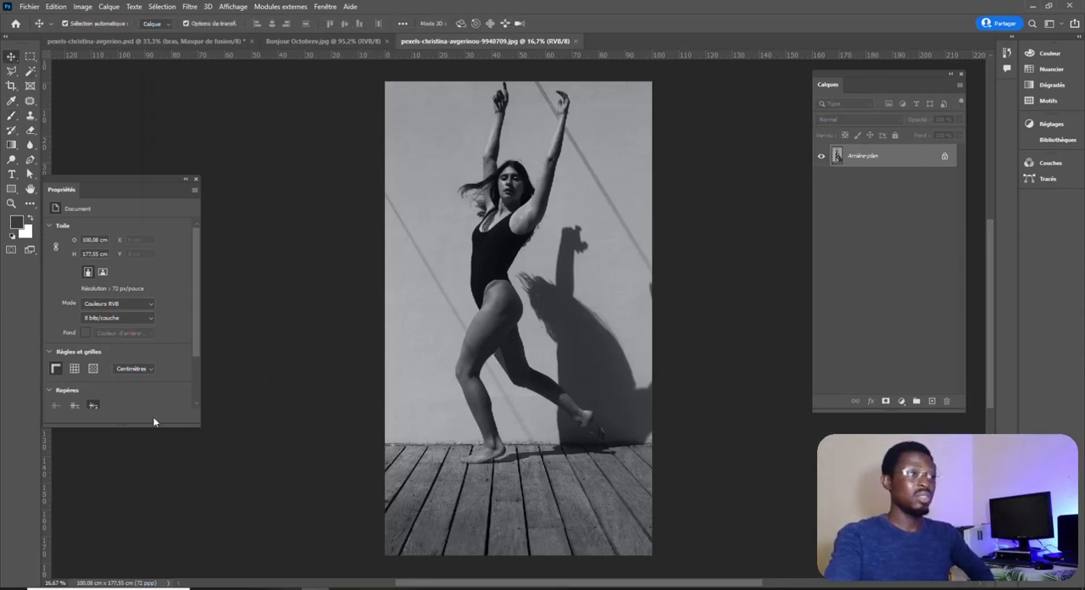
Crop away the lower part of the photo, keeping the woman from the upper thighs up, about 84.5 cm high.
click(12, 86)
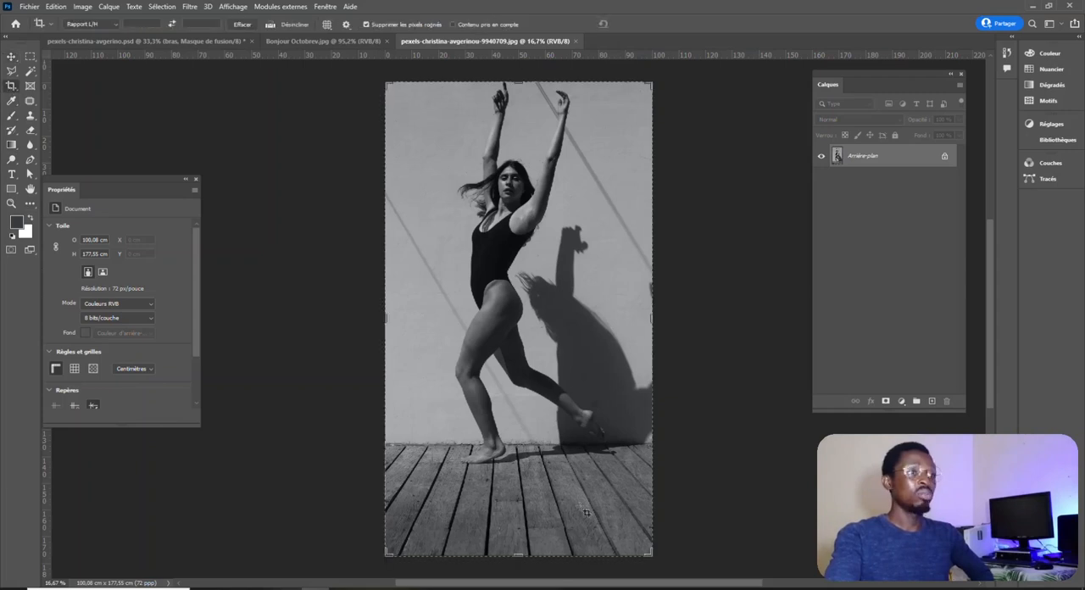
drag(517, 557, 520, 433)
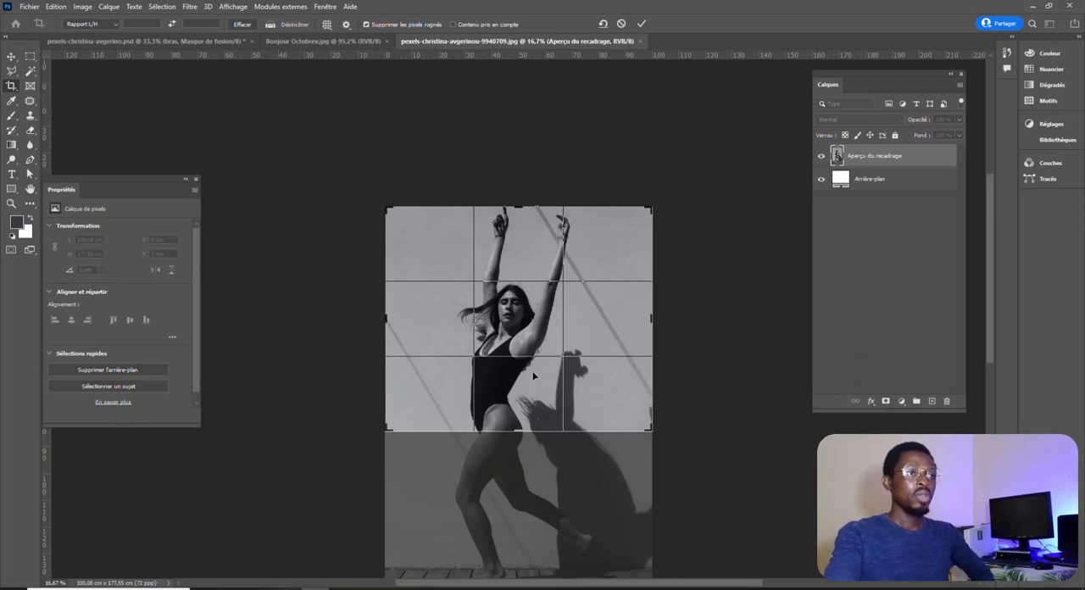
click(642, 25)
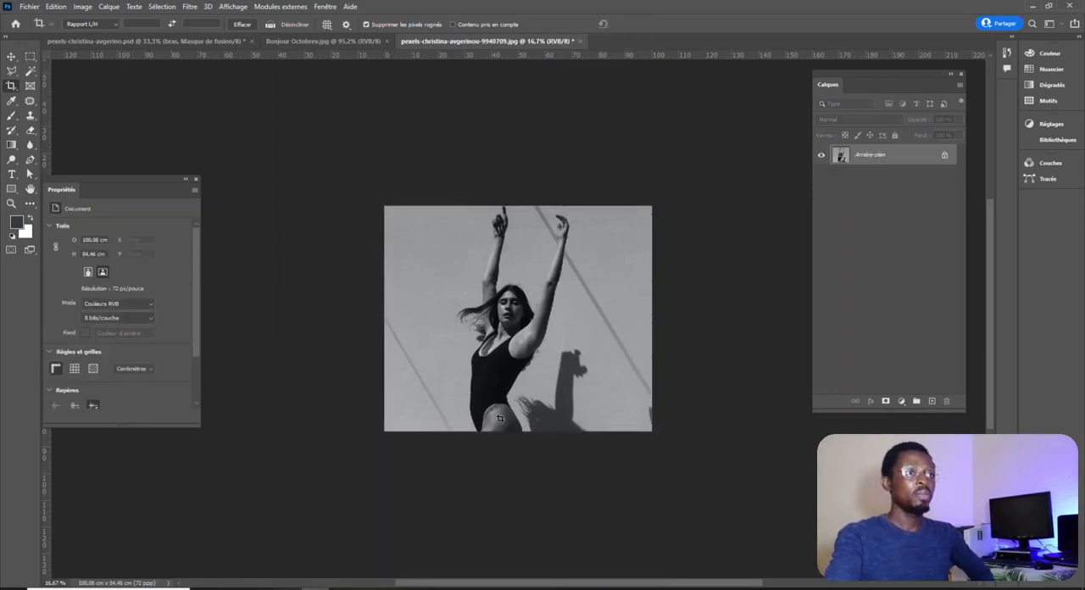
key(v)
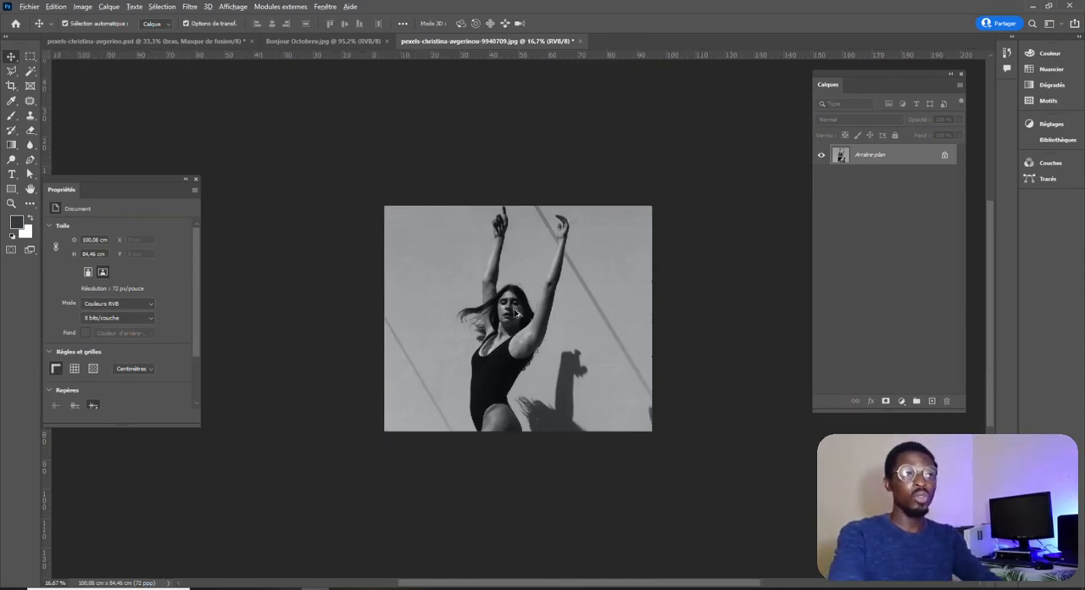
Select the woman with the Subject selection and add a layer mask to hide the background.
scroll(512, 333, up, 5)
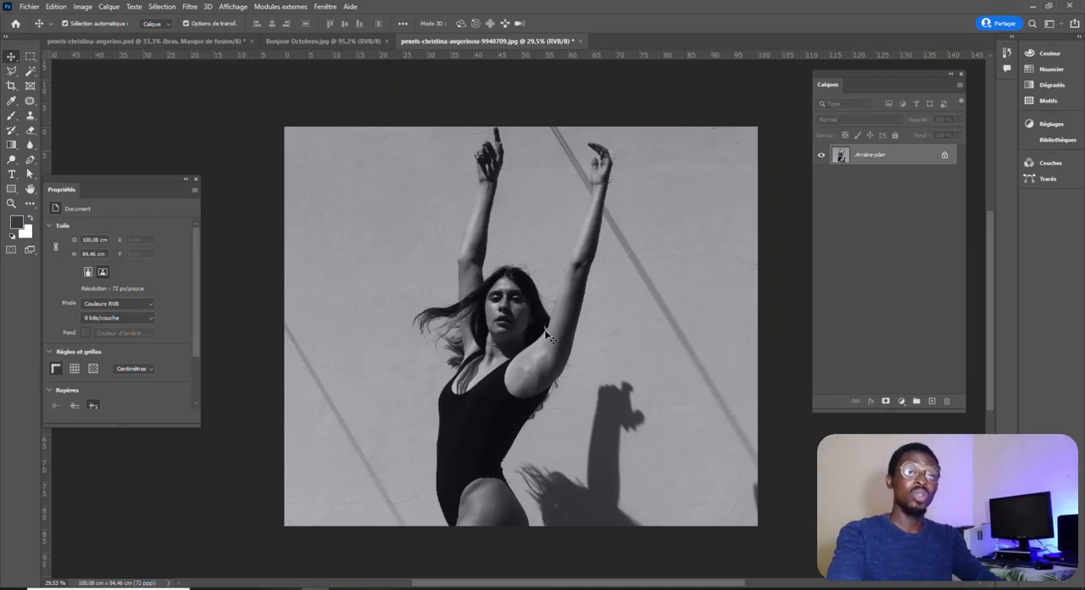
click(161, 7)
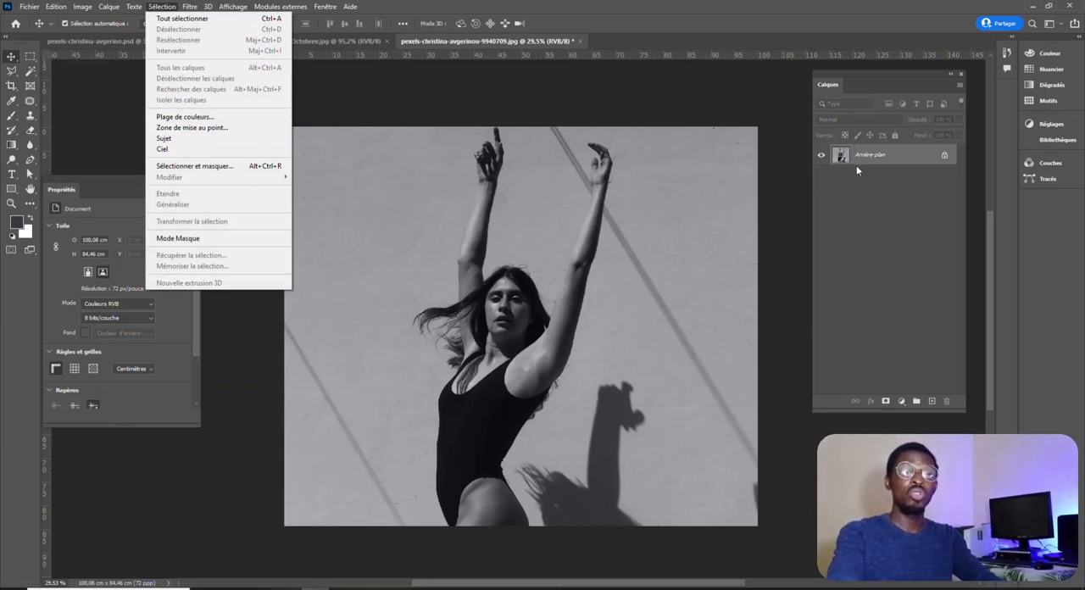
click(204, 139)
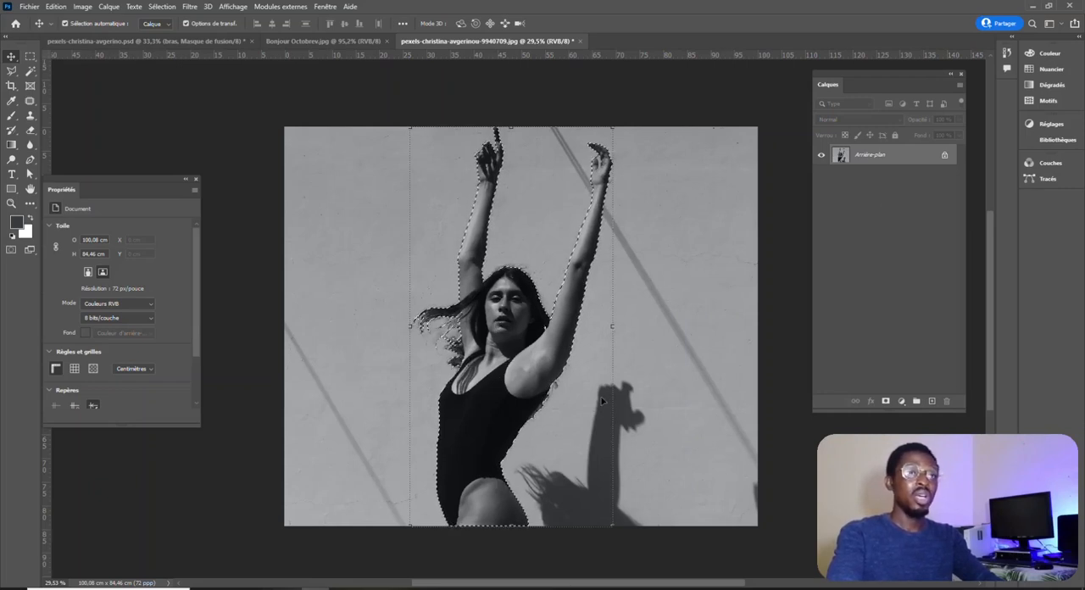
click(886, 402)
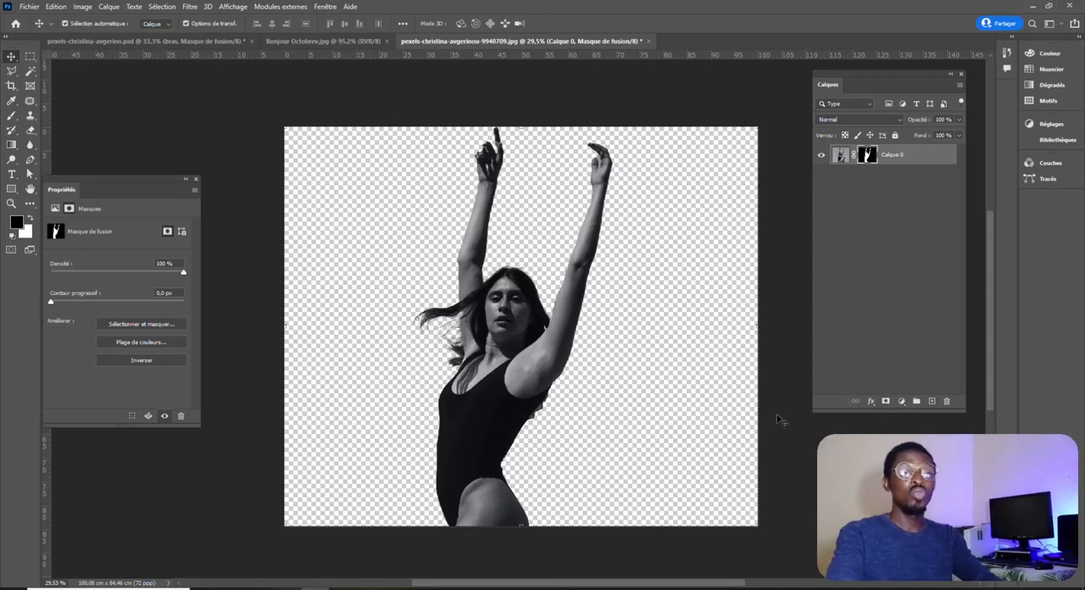
Add a light blue (#61bce6) solid colour fill layer and place it beneath the woman's layer.
click(902, 401)
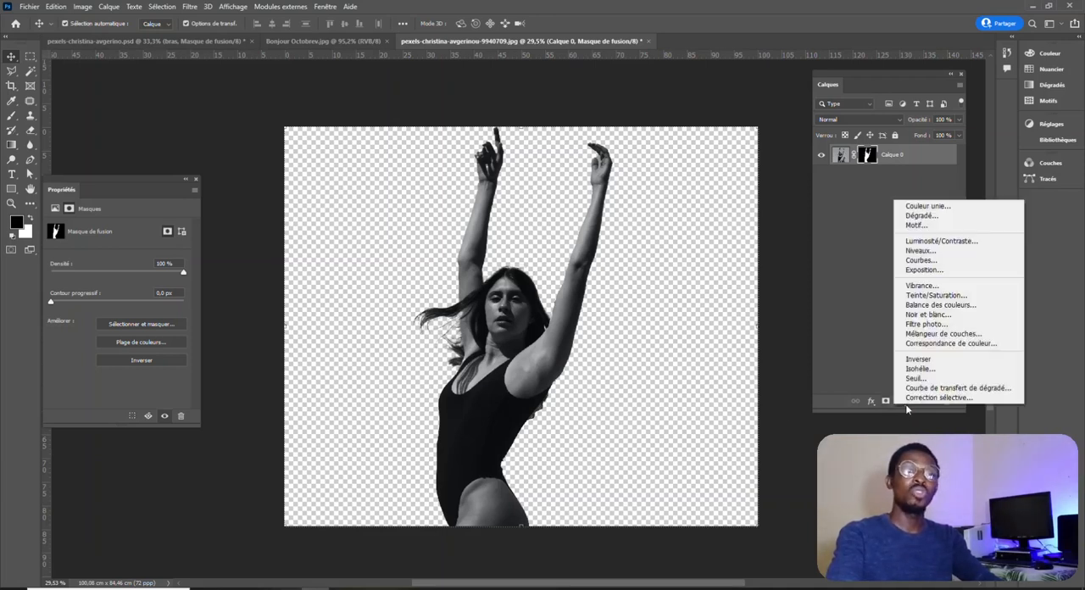
click(950, 210)
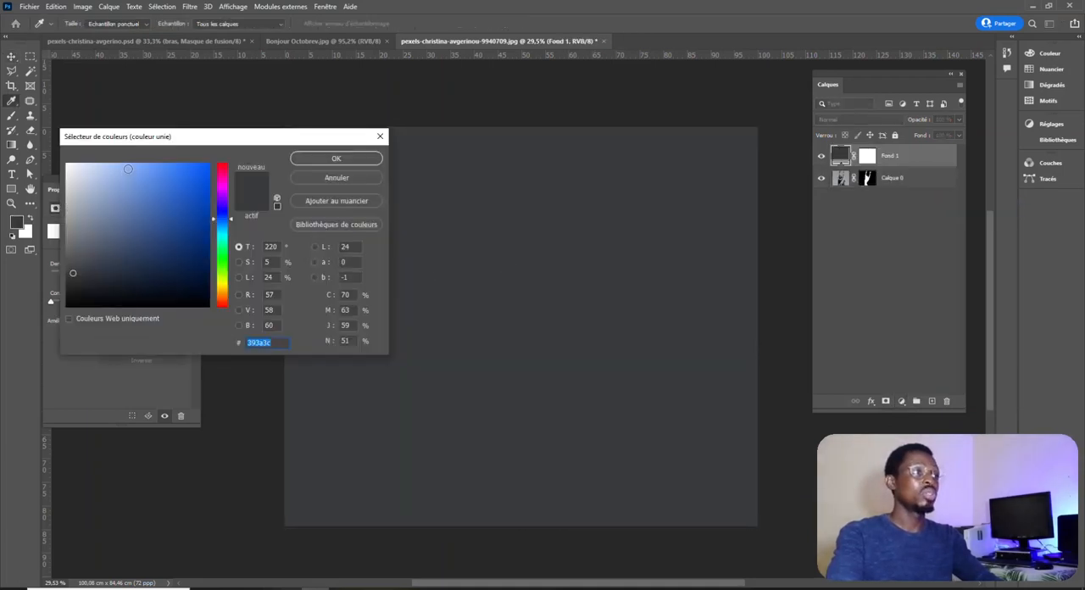
click(128, 168)
click(221, 227)
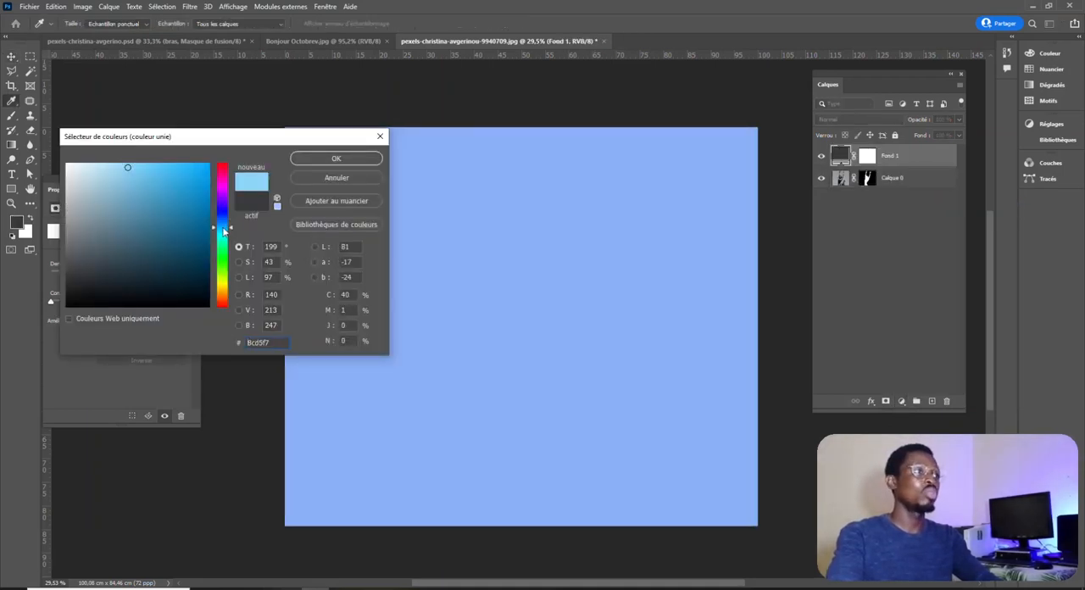
click(205, 166)
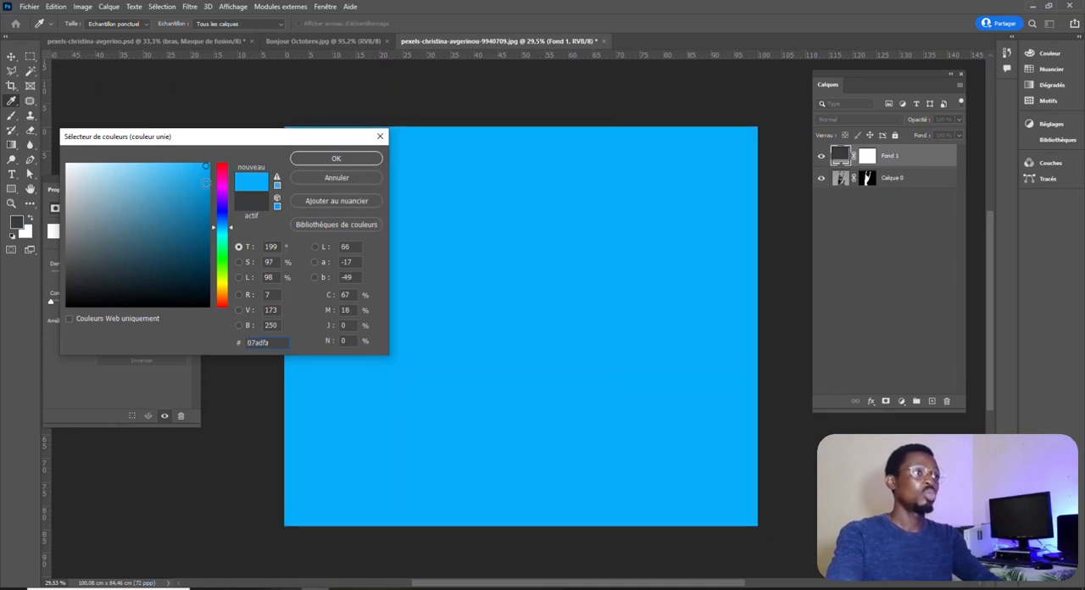
click(206, 183)
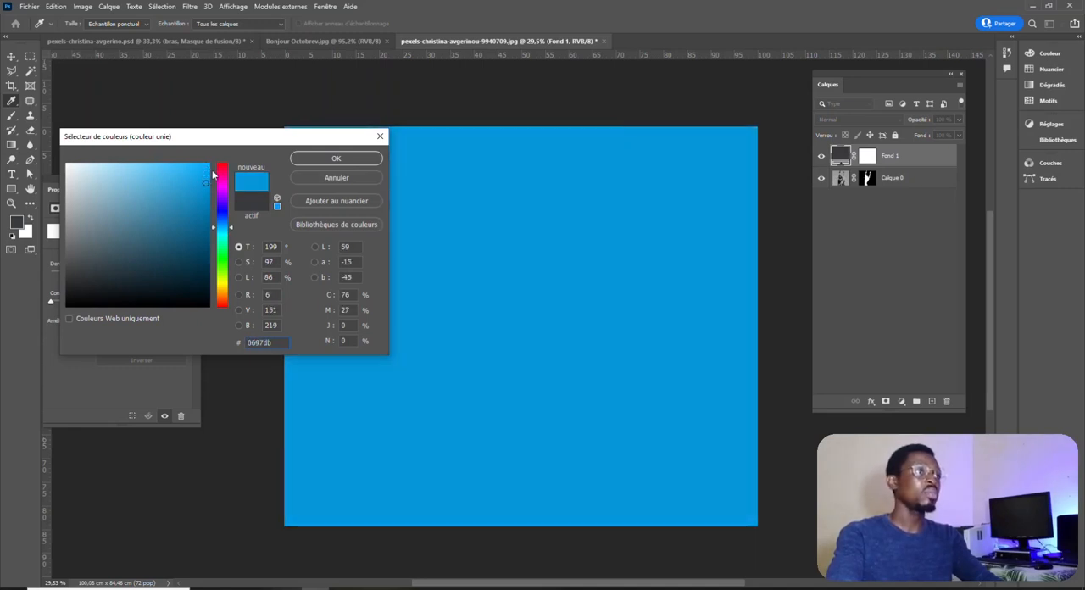
click(149, 177)
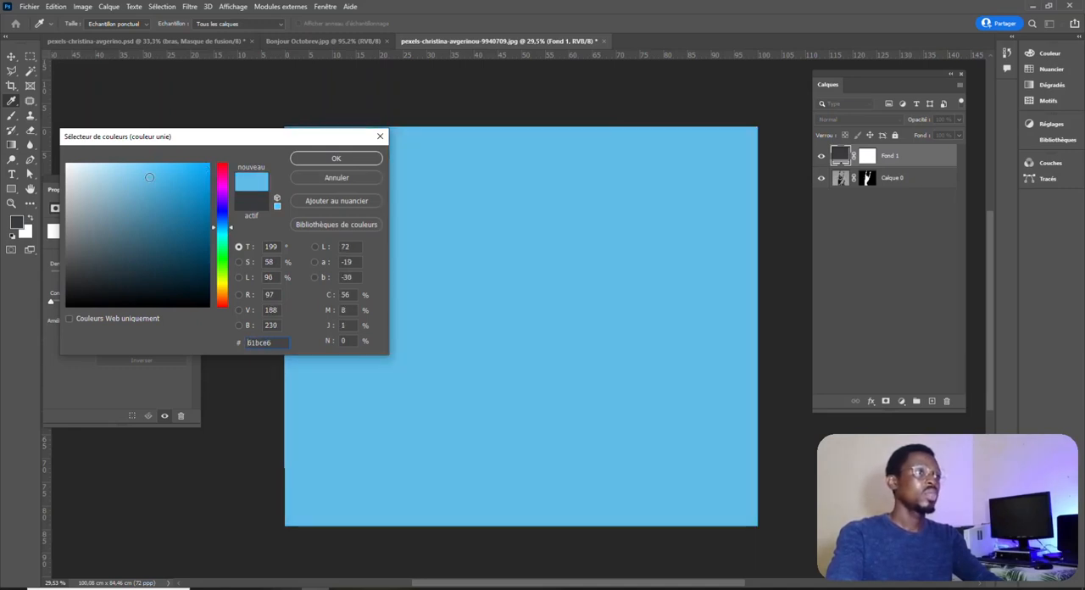
click(318, 159)
drag(915, 157, 843, 184)
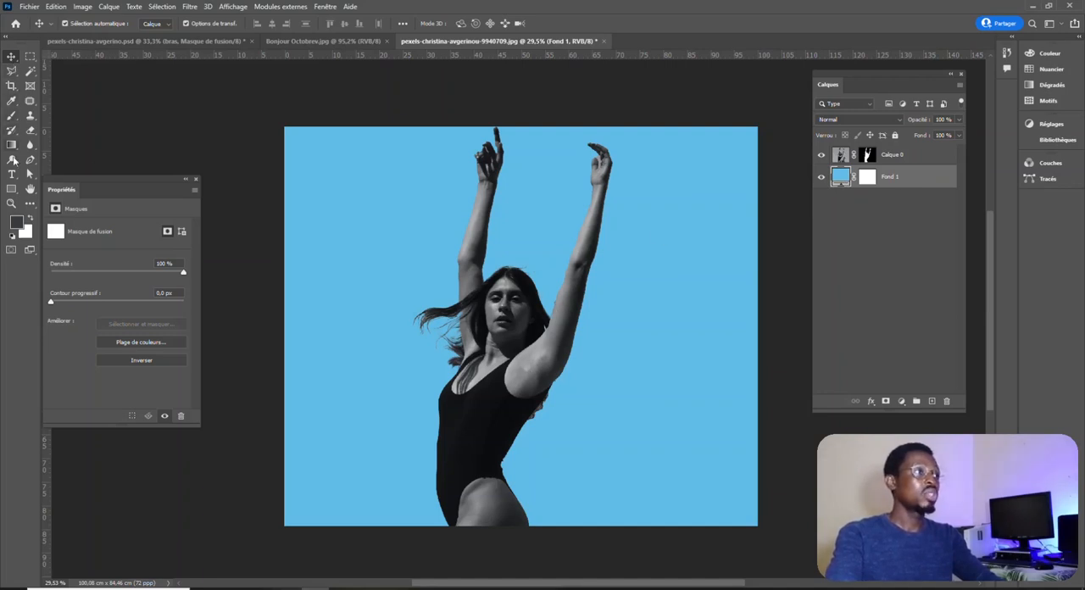
Add a white text layer reading "bras" in Antique Olive Bold beside the woman's raised arms.
click(12, 175)
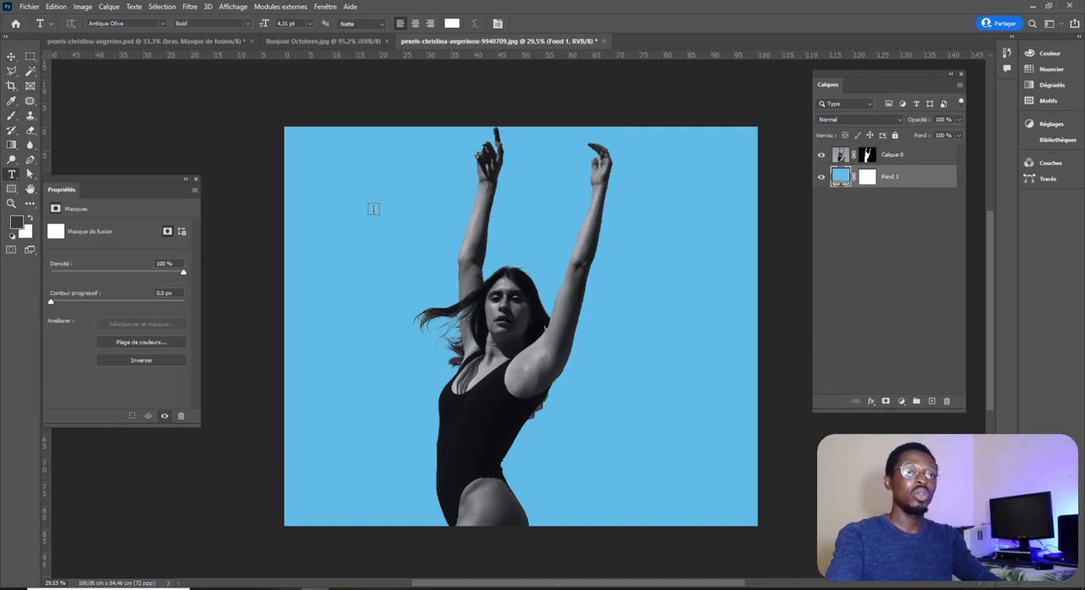
click(351, 218)
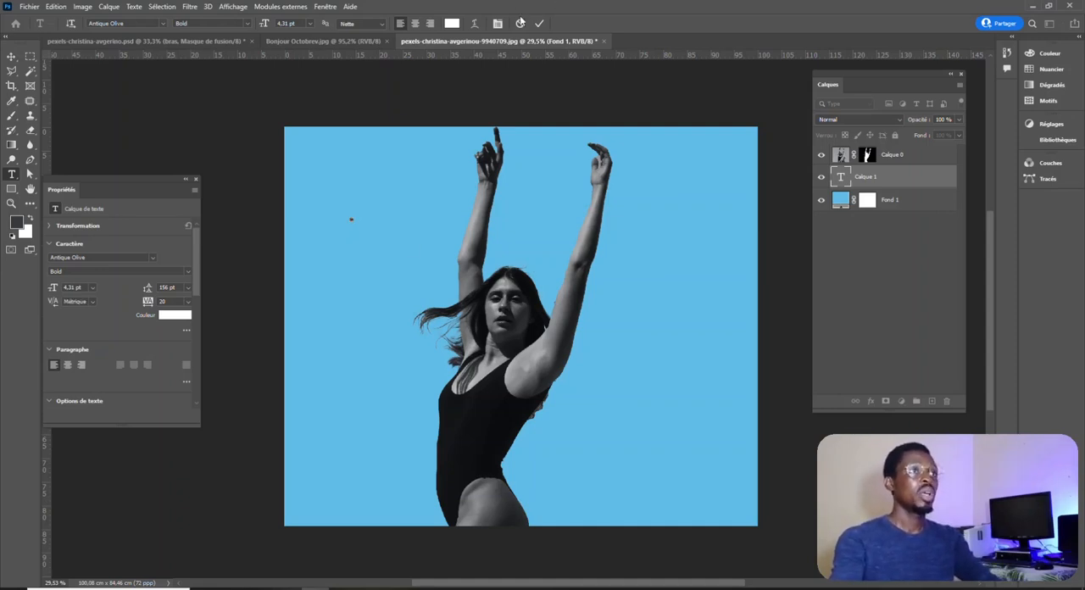
click(539, 22)
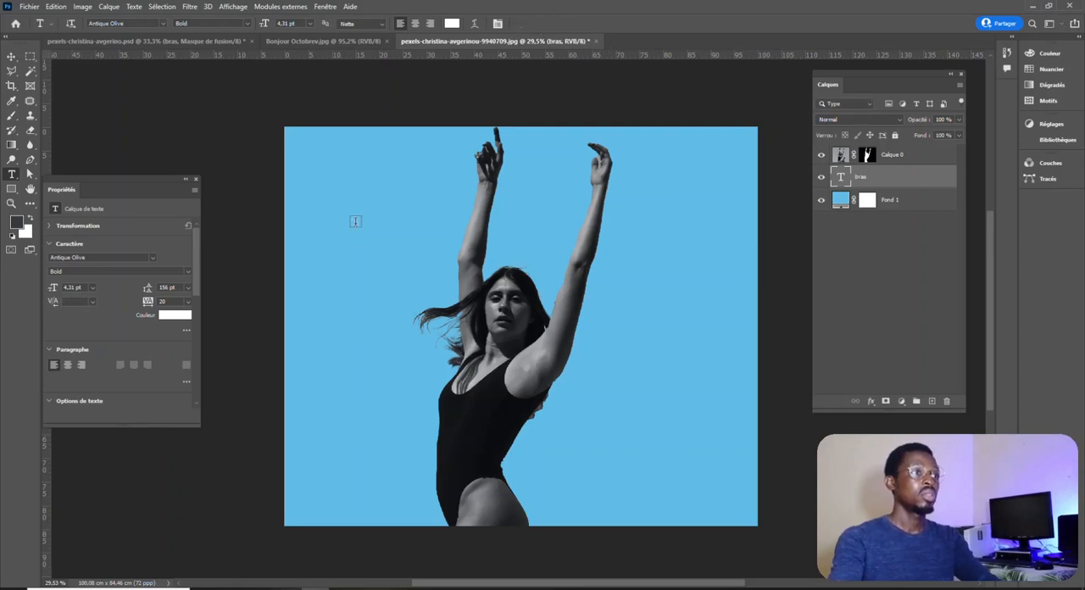
Enlarge the "bras" text to about 707 pt and position it across the woman's raised arms.
click(11, 56)
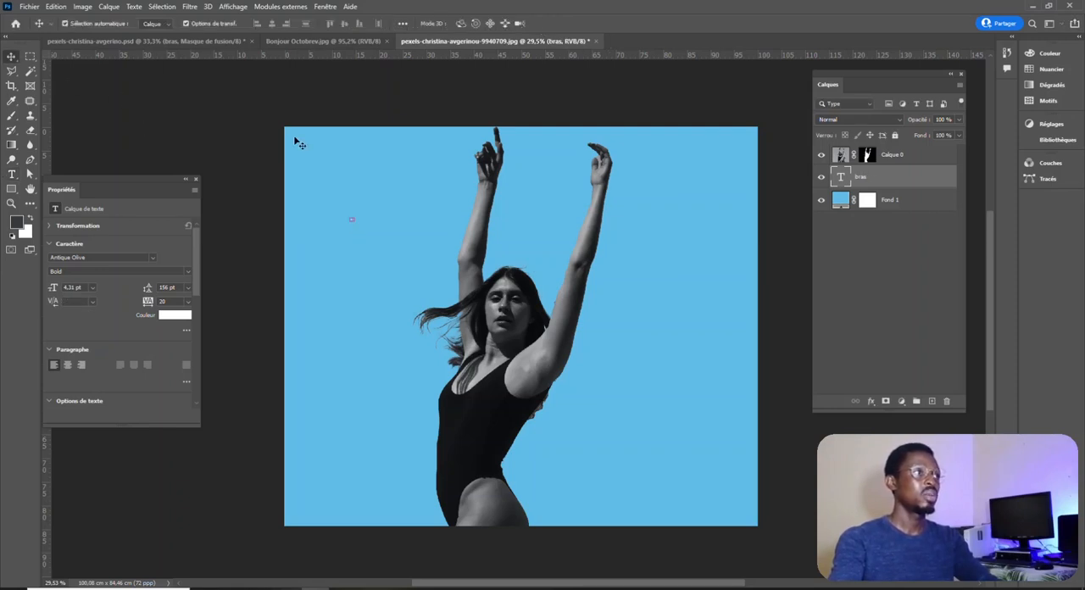
key(ctrl+t)
drag(357, 226, 651, 350)
drag(446, 267, 496, 237)
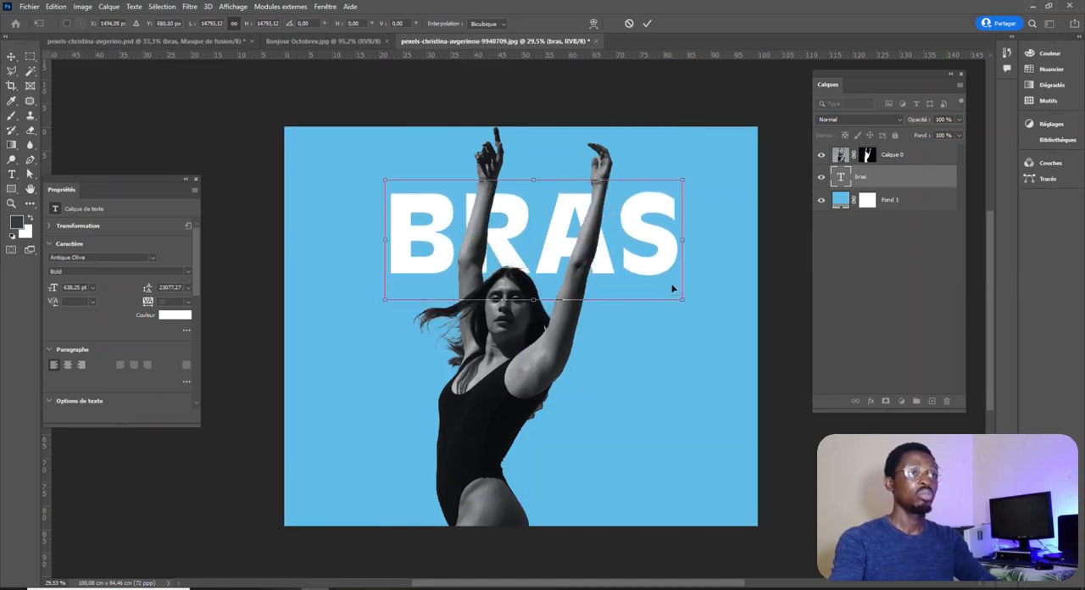
drag(683, 301, 704, 308)
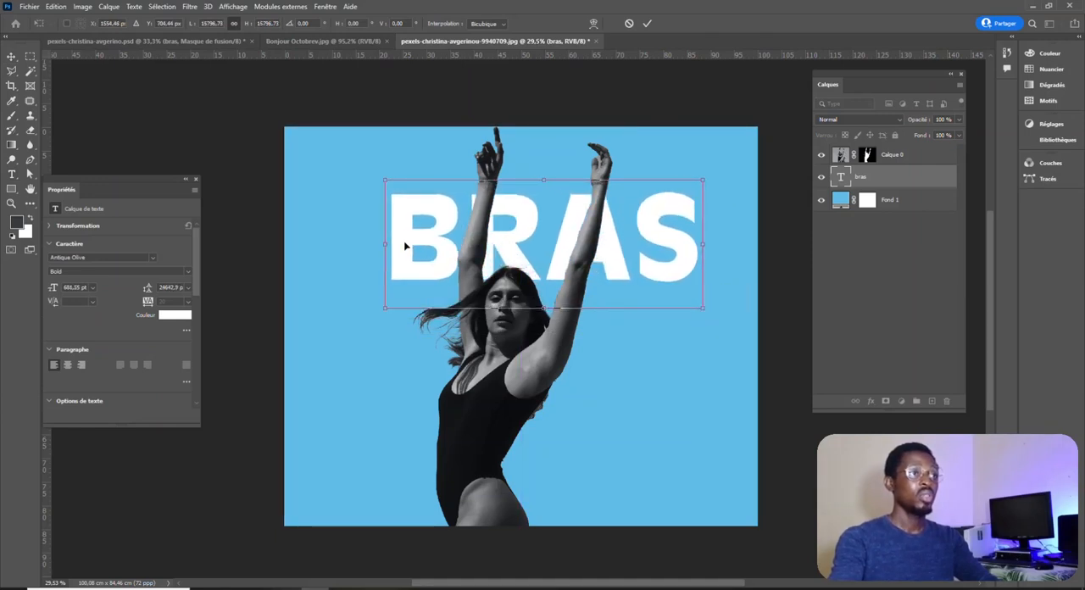
drag(387, 246, 374, 242)
key(Return)
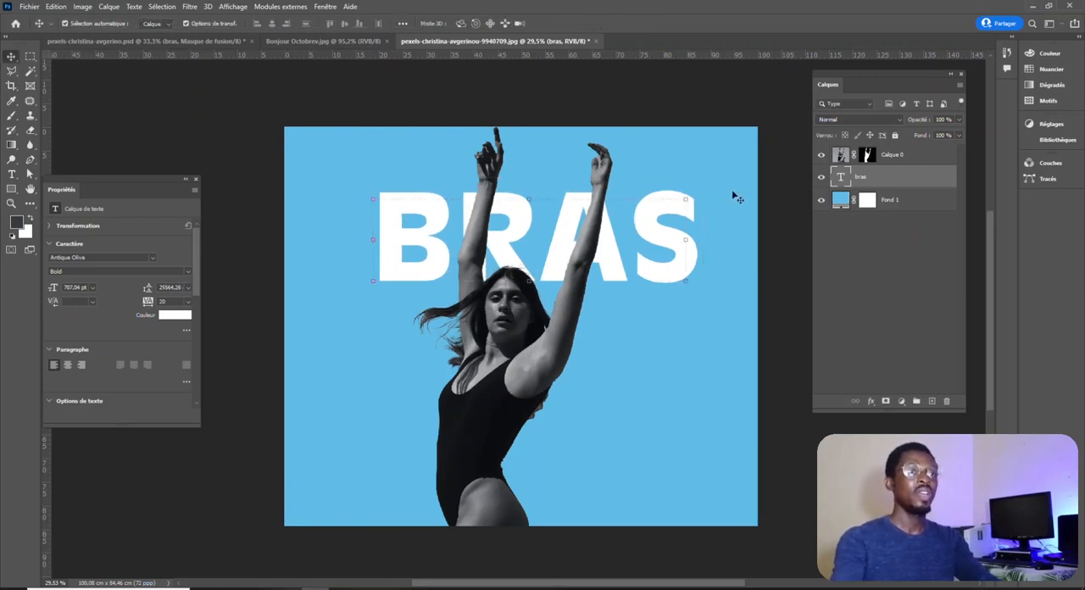
Move the text layer above the woman's layer and mask it with the selection loaded from her layer mask.
drag(906, 182, 903, 145)
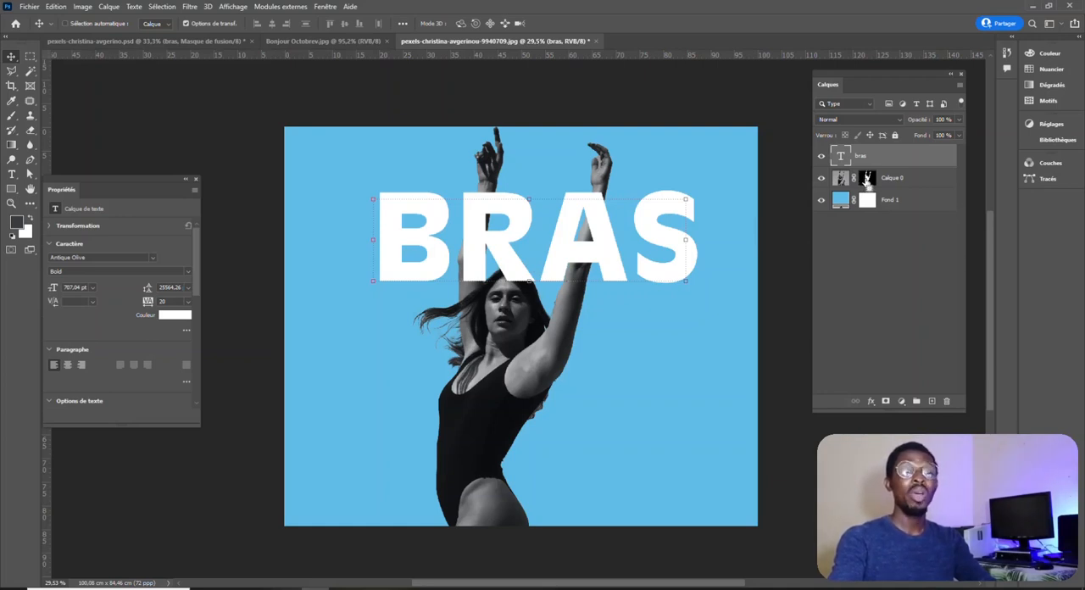
ctrl+click(866, 181)
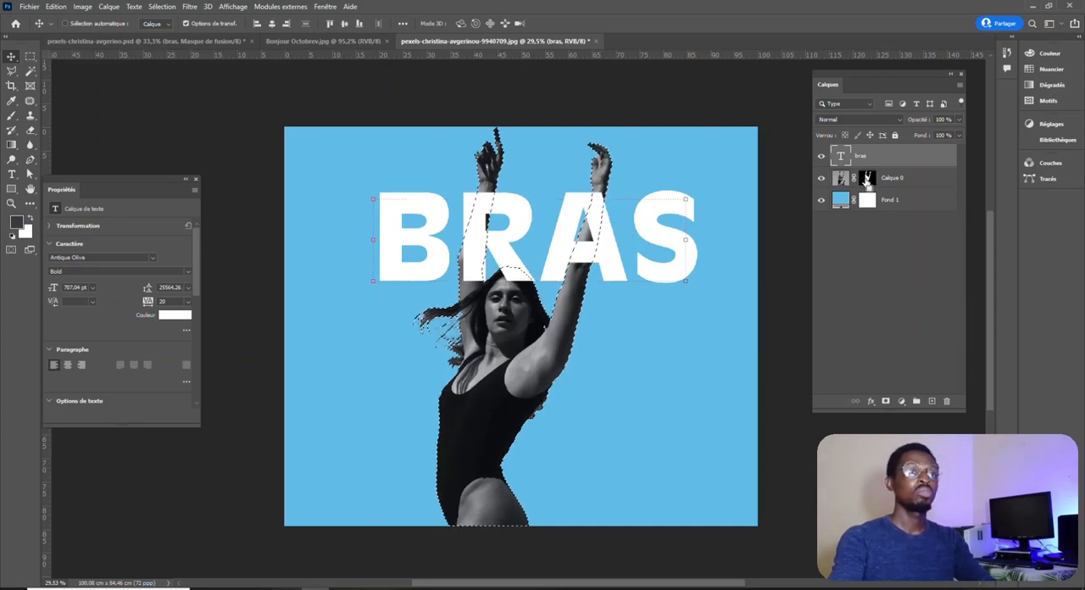
scroll(511, 219, up, 2)
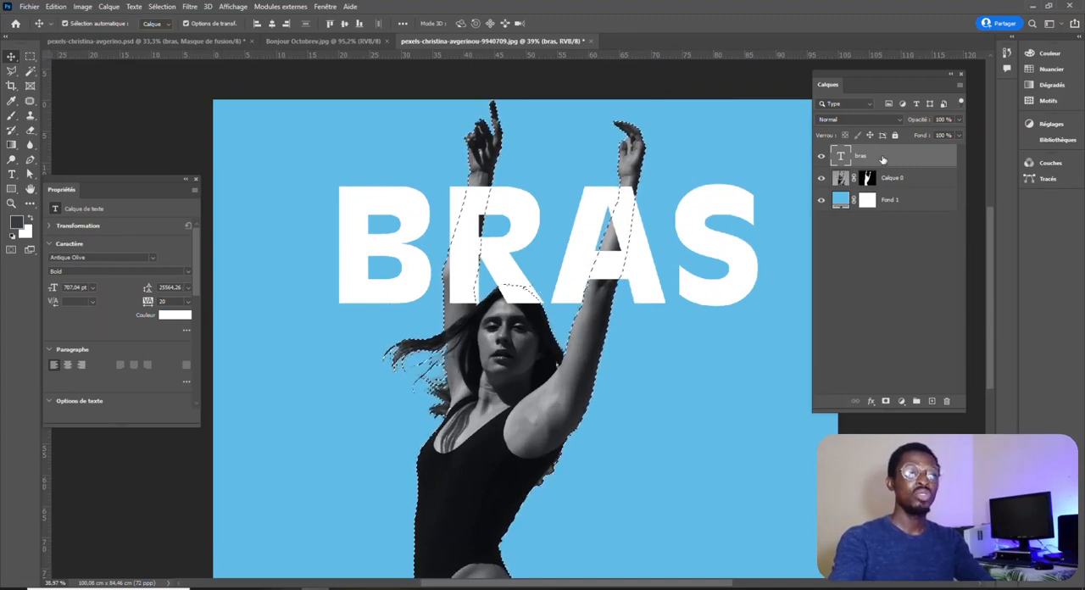
click(885, 402)
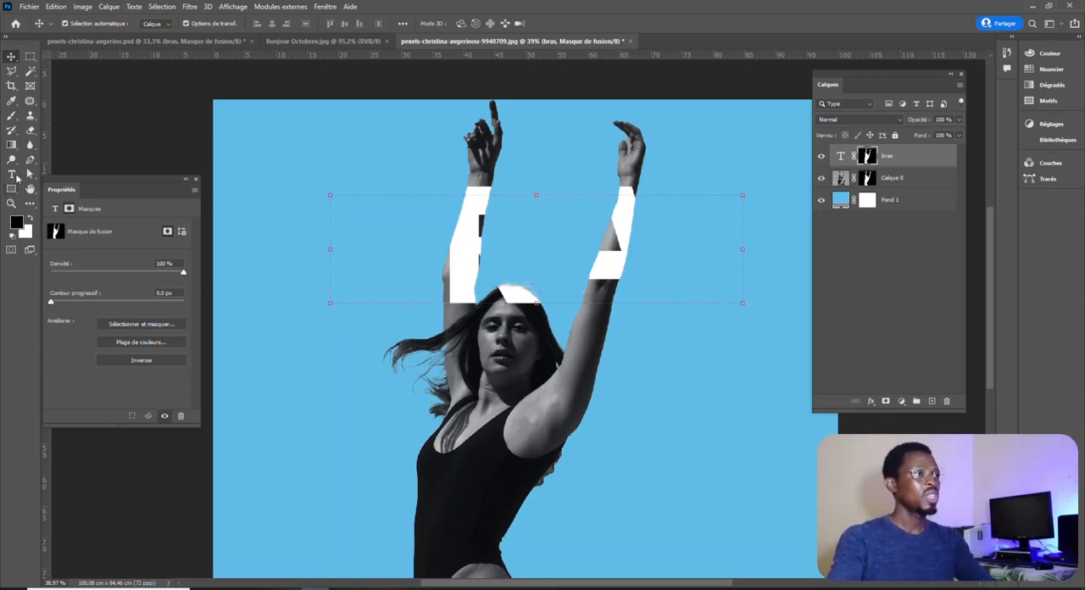
Paint white with the Brush on the text layer's mask to reveal all the letters of BRAS.
click(11, 117)
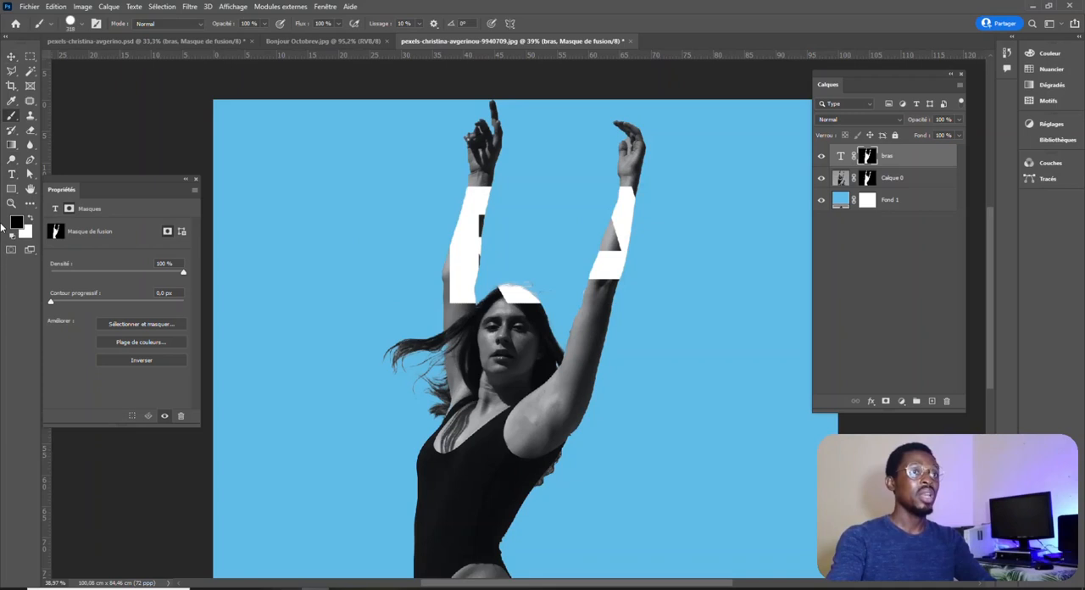
click(32, 218)
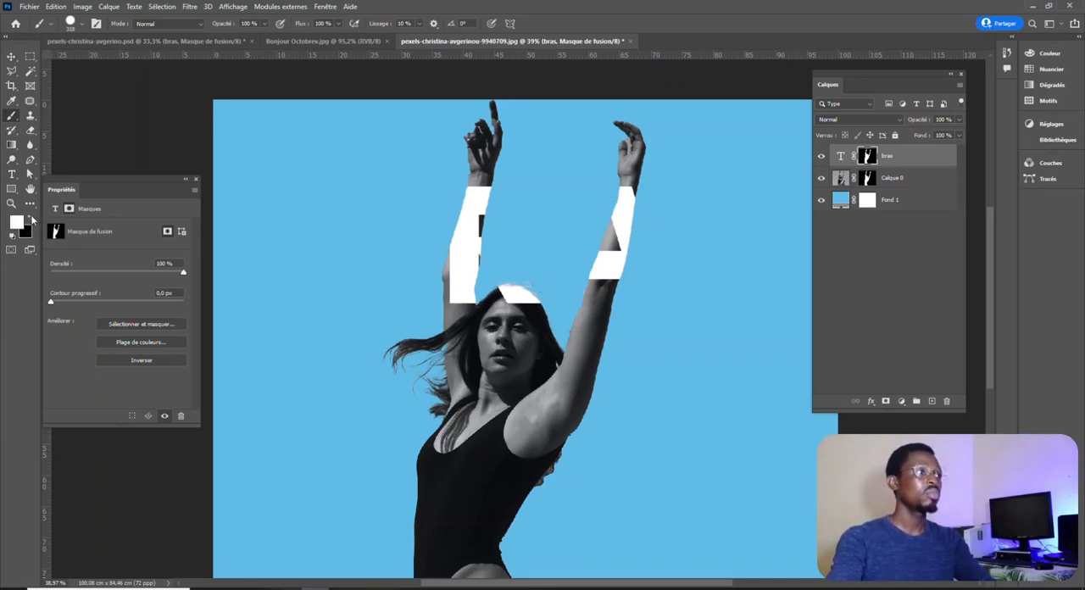
mouse_move(588, 182)
mouse_down()
mouse_move(631, 205)
mouse_move(647, 241)
mouse_move(637, 233)
mouse_move(638, 249)
mouse_move(713, 226)
mouse_move(724, 203)
mouse_move(752, 290)
mouse_move(705, 272)
mouse_move(744, 293)
mouse_move(715, 234)
mouse_move(712, 291)
mouse_move(774, 207)
mouse_up()
mouse_move(631, 260)
mouse_down()
mouse_move(564, 265)
mouse_move(576, 271)
mouse_move(603, 206)
mouse_move(581, 245)
mouse_move(596, 301)
mouse_move(489, 222)
mouse_move(559, 234)
mouse_move(418, 223)
mouse_move(362, 270)
mouse_move(386, 188)
mouse_move(358, 184)
mouse_move(326, 292)
mouse_up()
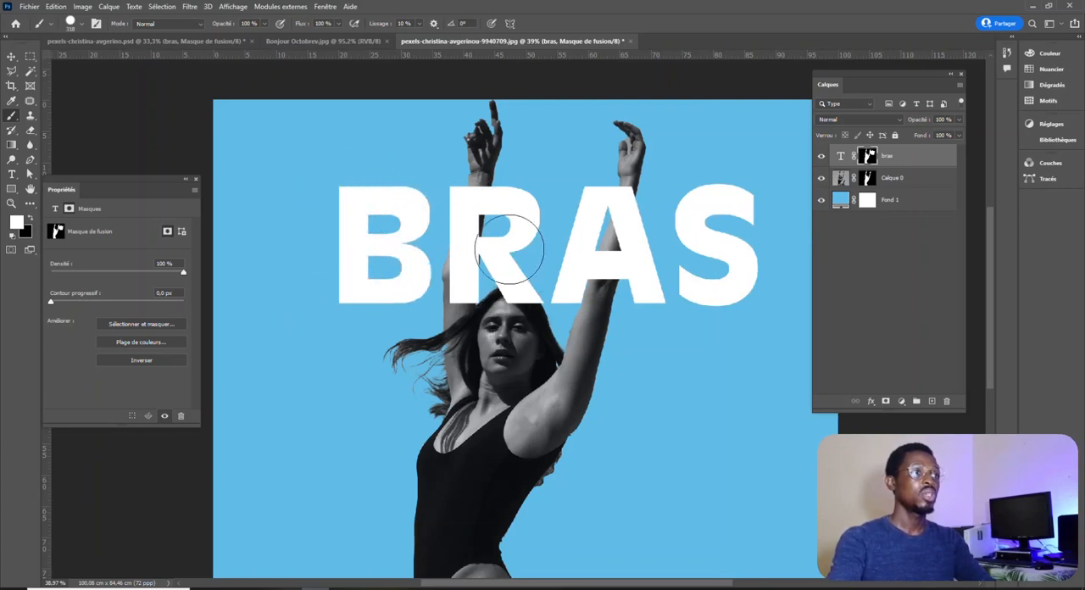
scroll(589, 278, down, 5)
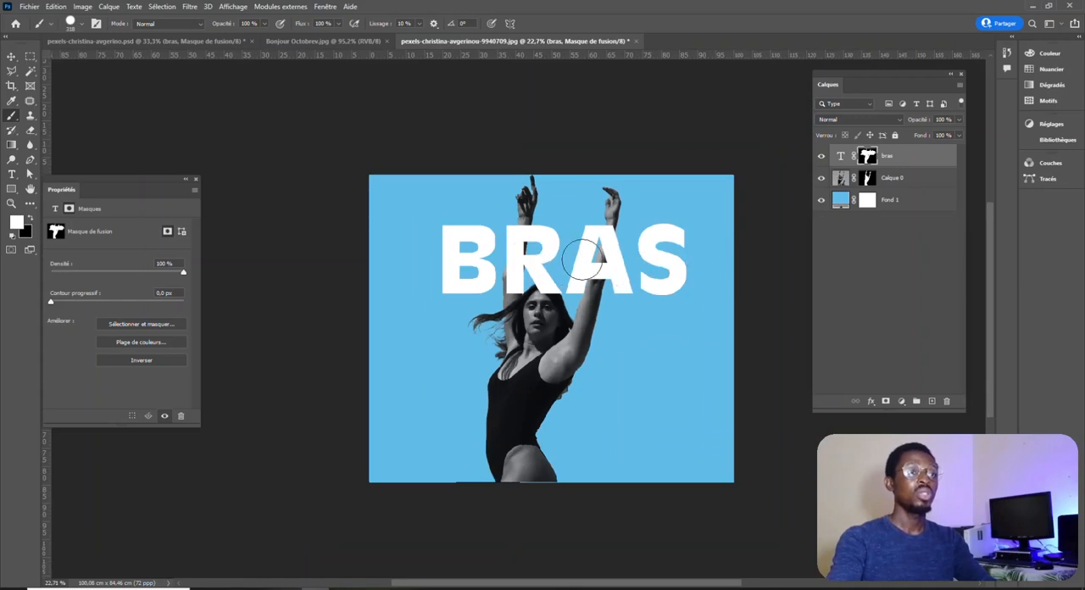
scroll(582, 259, up, 2)
scroll(582, 258, up, 2)
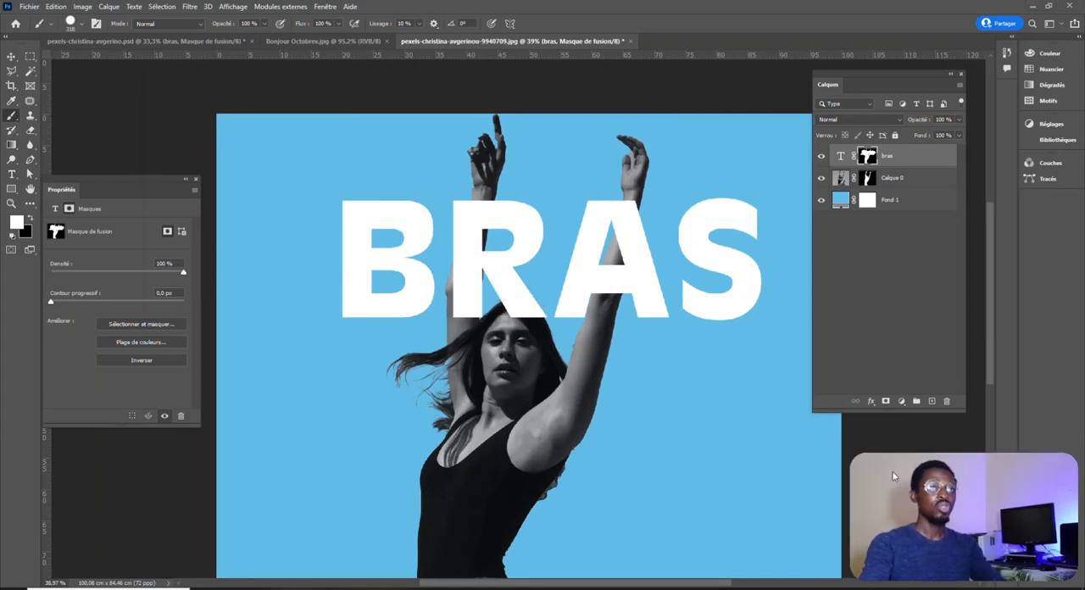
scroll(383, 269, down, 1)
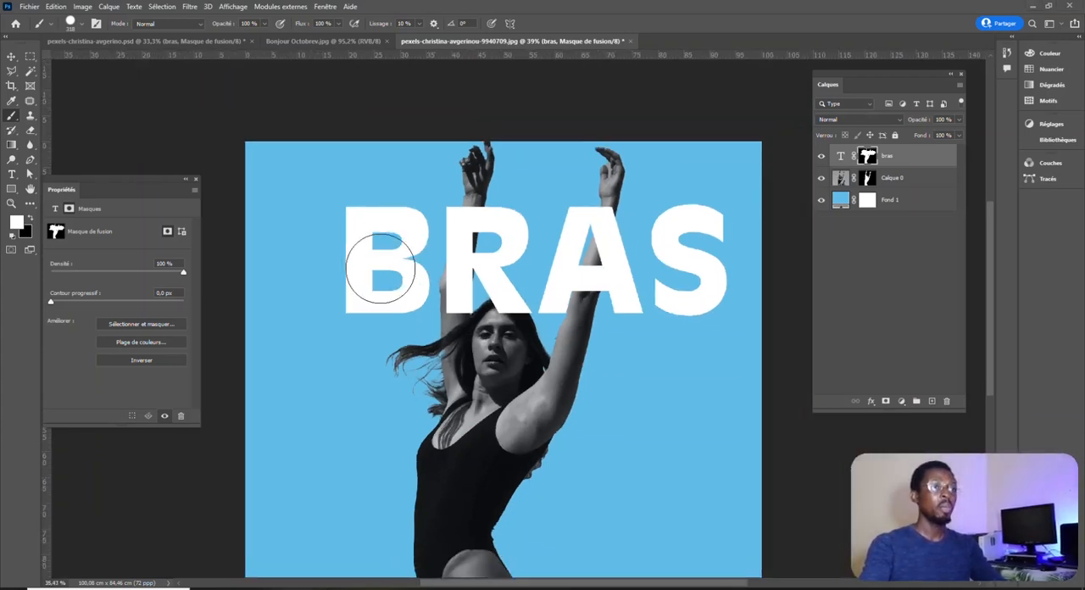
Load the woman's silhouette as a selection from the layer mask of Calque 0.
scroll(506, 263, up, 1)
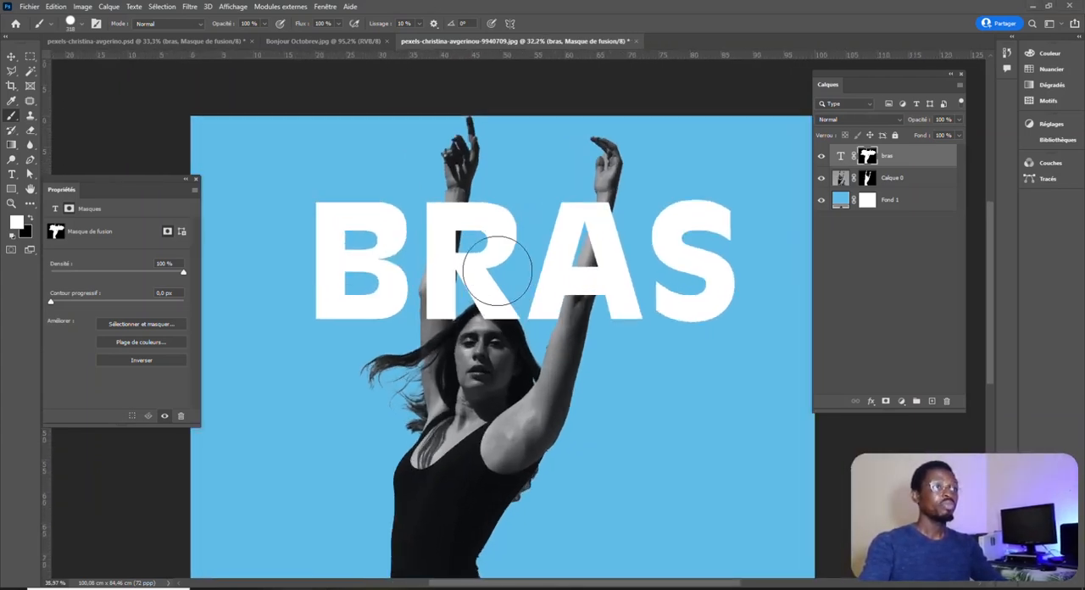
click(12, 57)
click(486, 94)
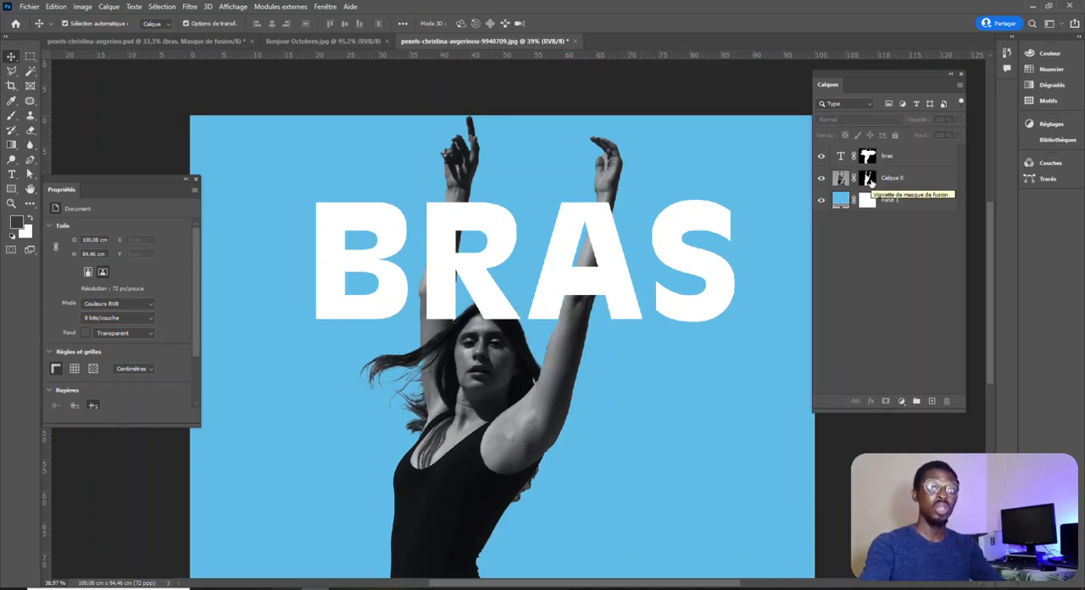
ctrl+click(869, 180)
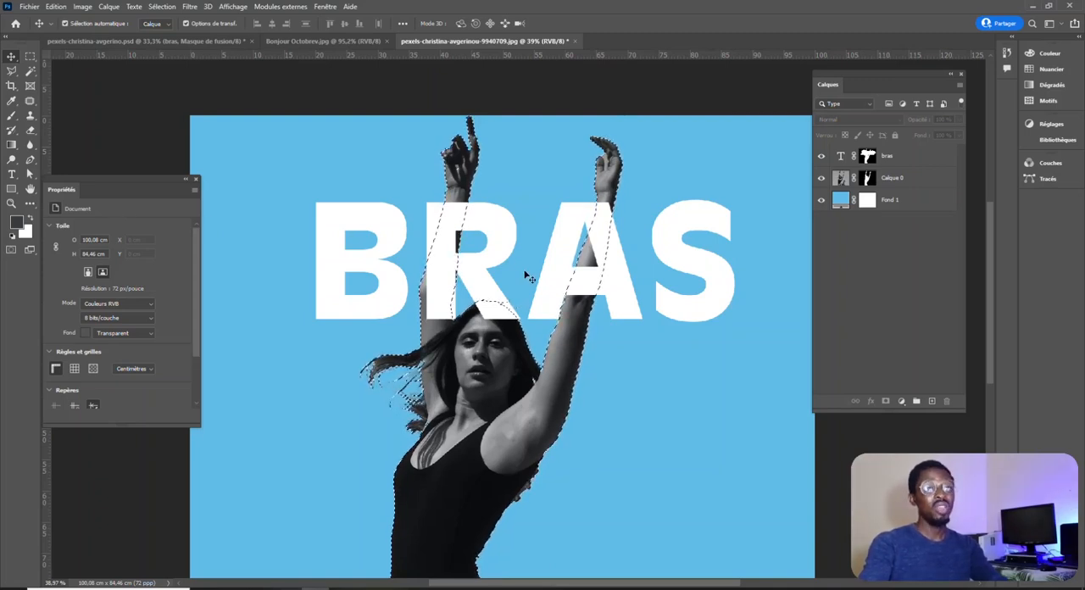
Paint black on the bras layer's mask inside the selection to bring her head and the arm over the A forward, and deselect.
key(b)
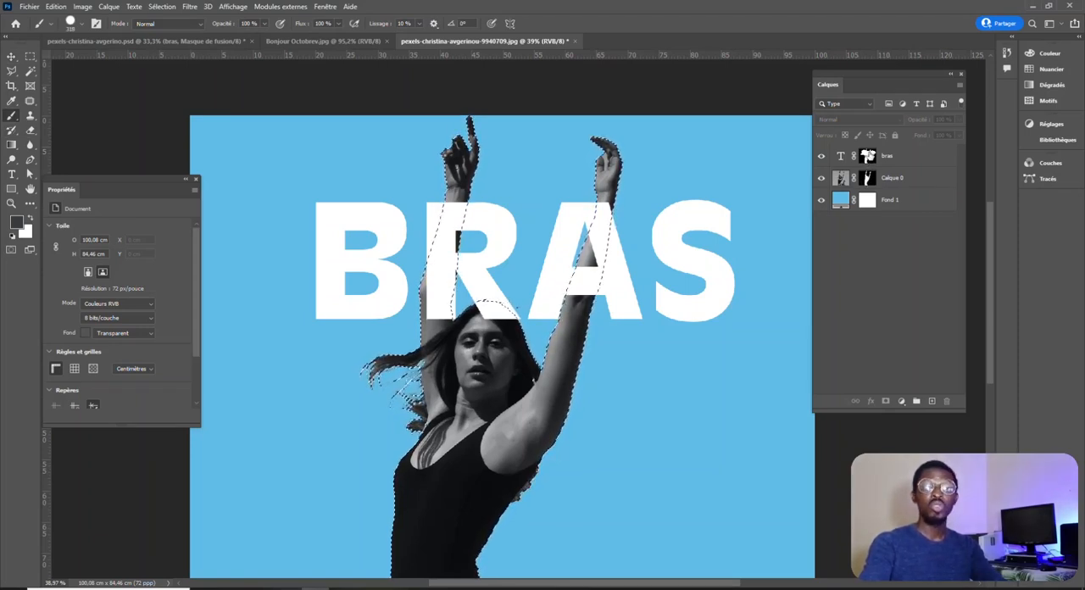
click(868, 156)
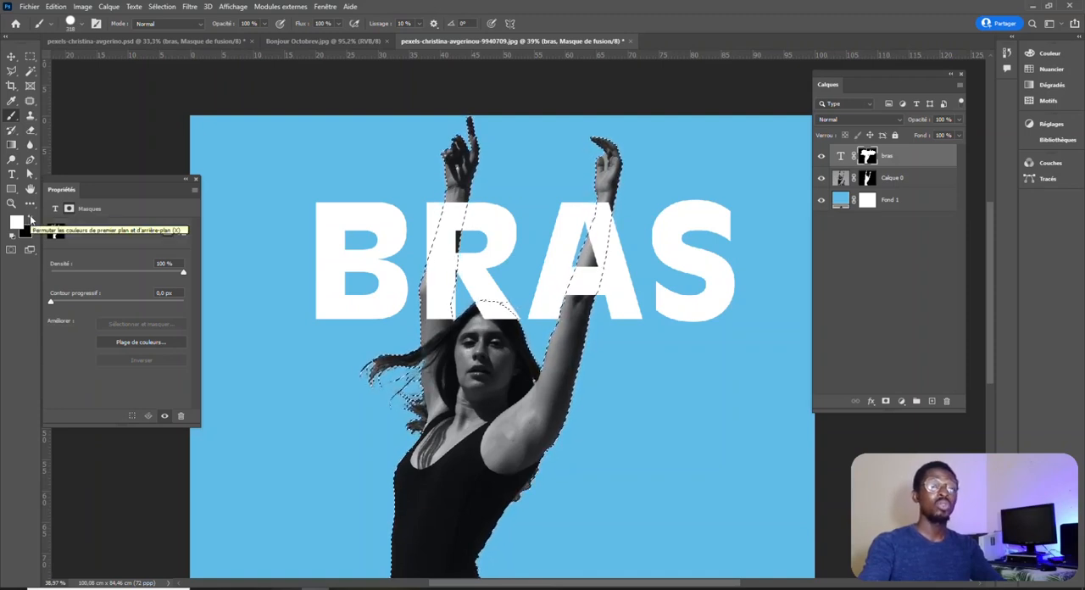
click(32, 219)
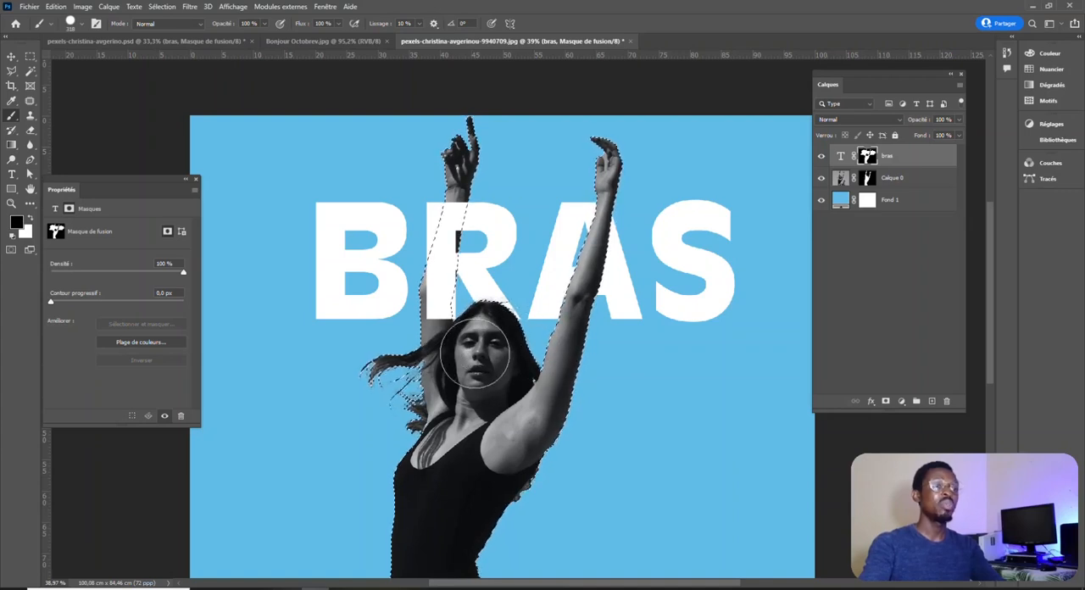
scroll(475, 354, up, 4)
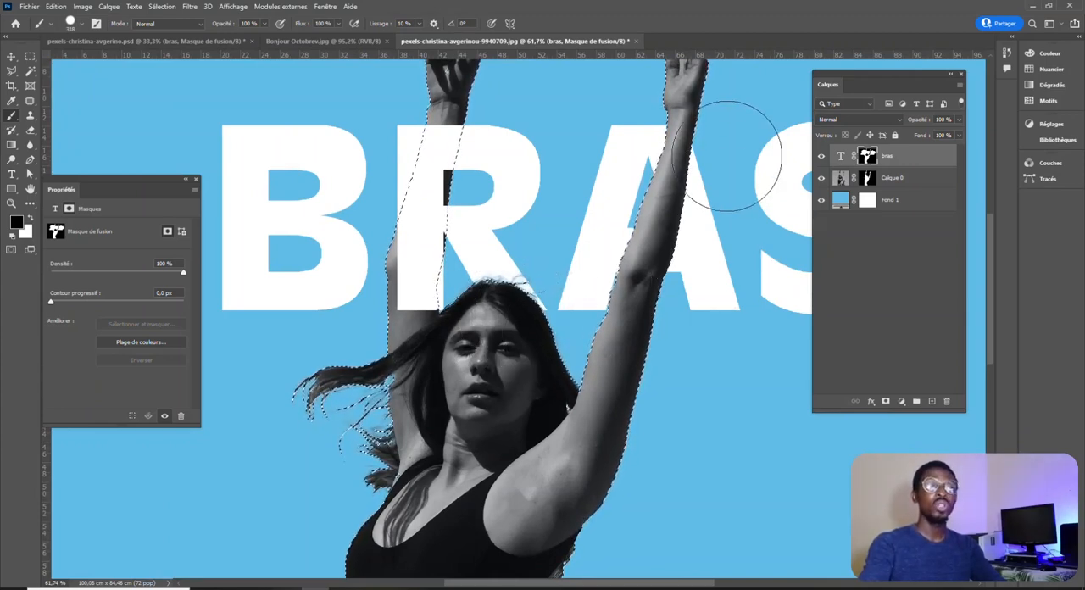
scroll(574, 248, down, 1)
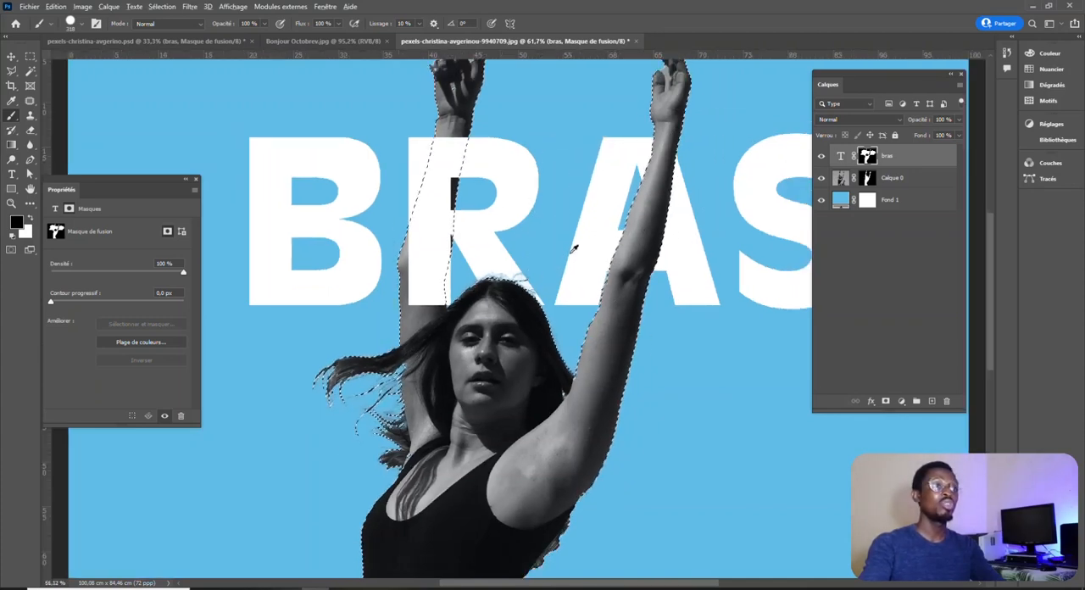
scroll(574, 247, down, 5)
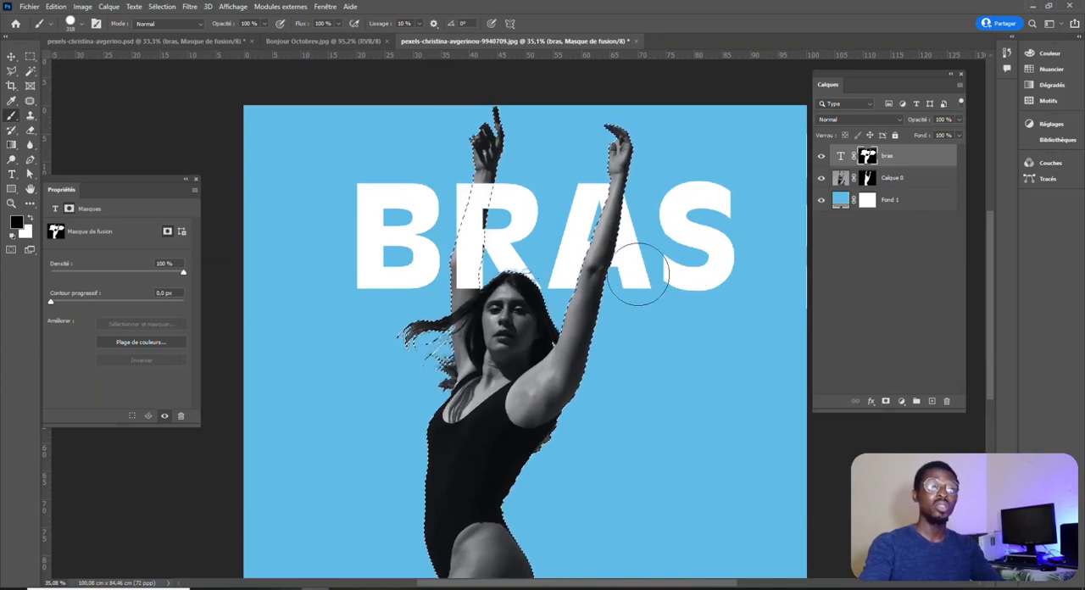
scroll(526, 295, up, 2)
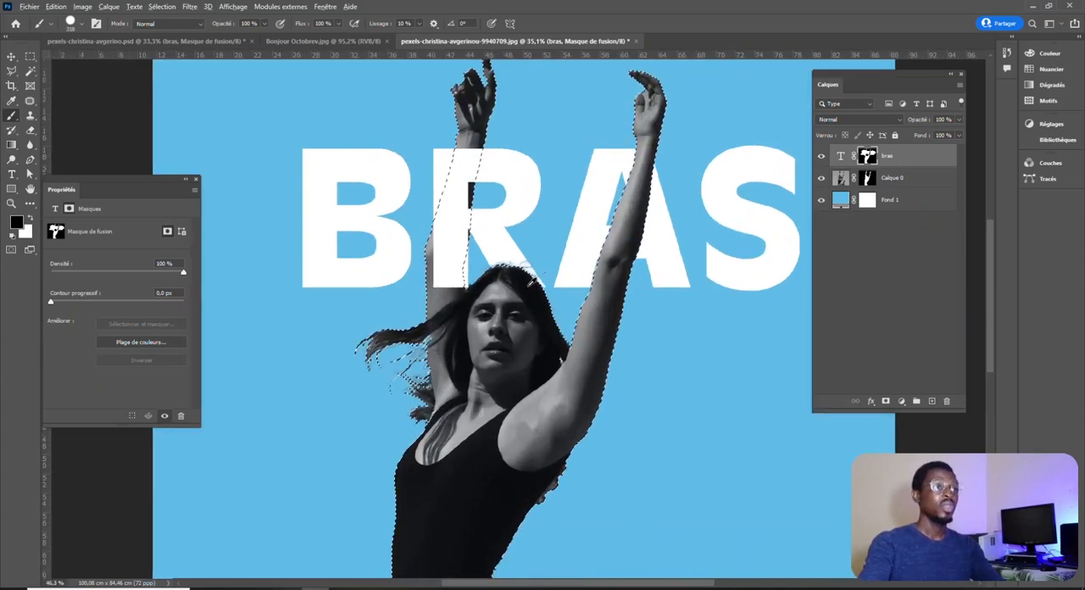
scroll(527, 287, up, 2)
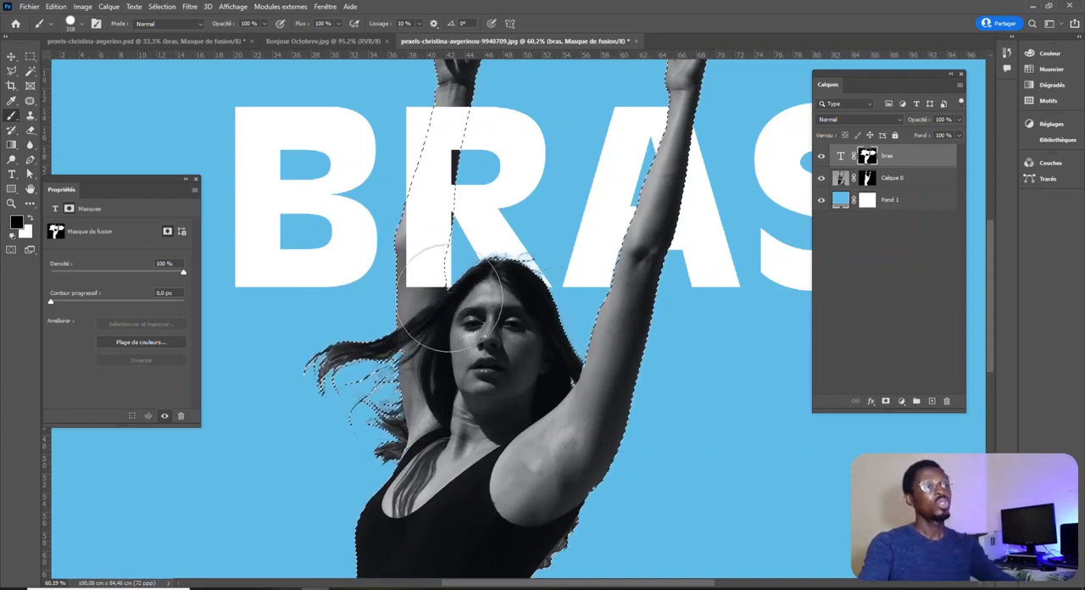
scroll(604, 265, down, 1)
scroll(604, 265, down, 3)
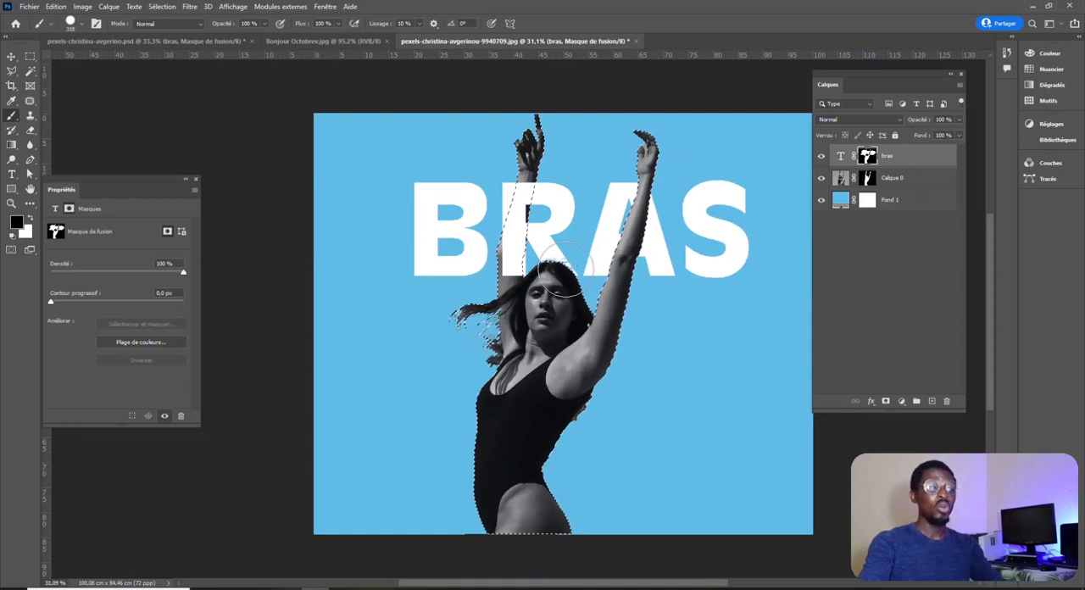
key(ctrl+d)
key(v)
click(274, 124)
Add a black drop shadow to the bras text layer with 55% opacity, 51 px distance and 51 px size.
scroll(703, 280, down, 3)
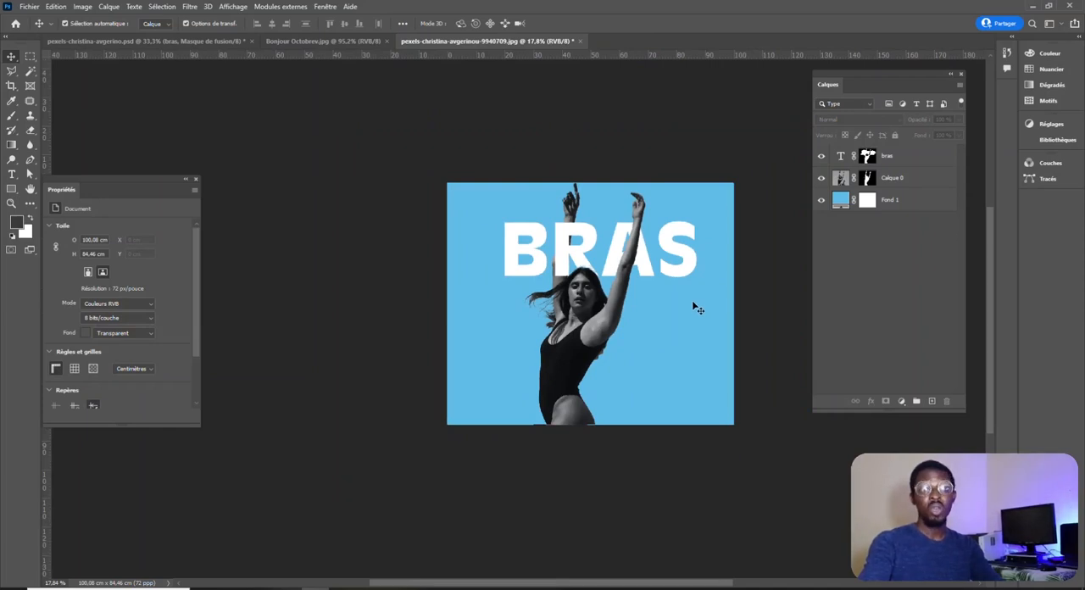
scroll(668, 288, up, 1)
scroll(668, 288, up, 2)
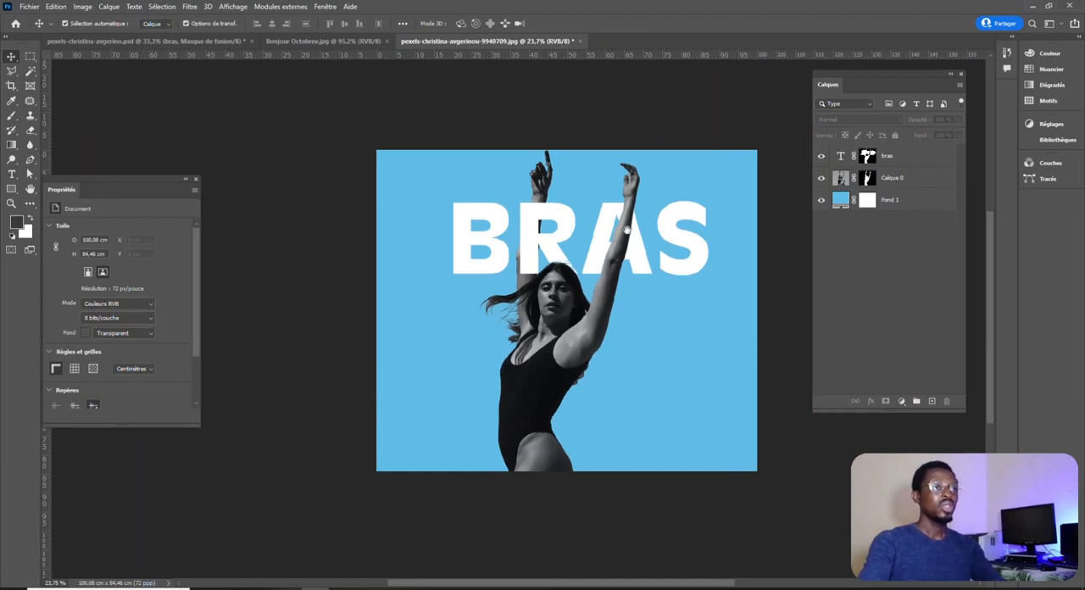
scroll(611, 301, up, 1)
scroll(597, 314, up, 1)
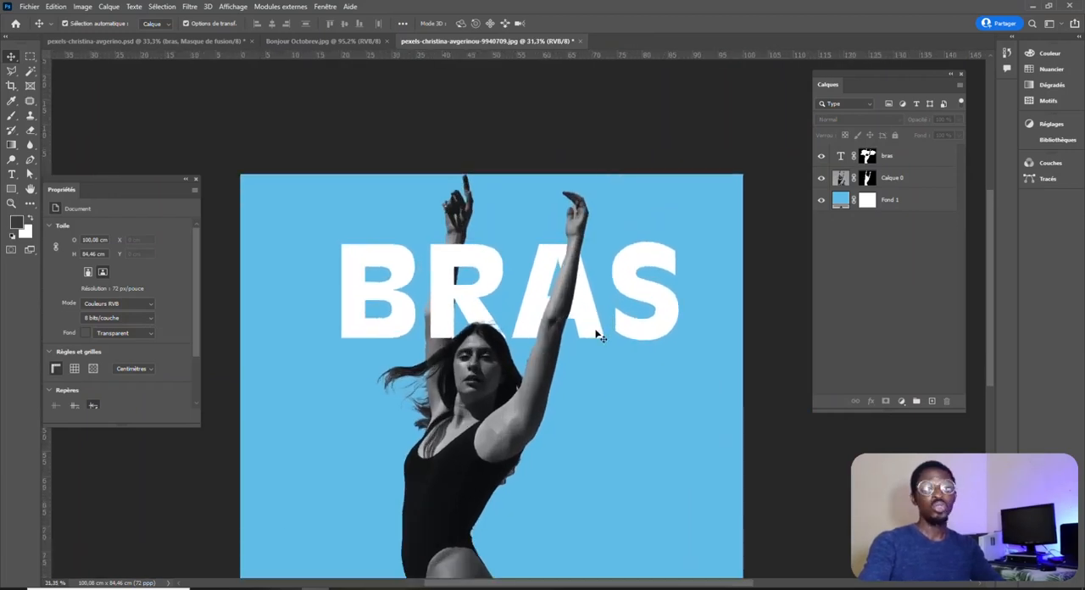
click(667, 324)
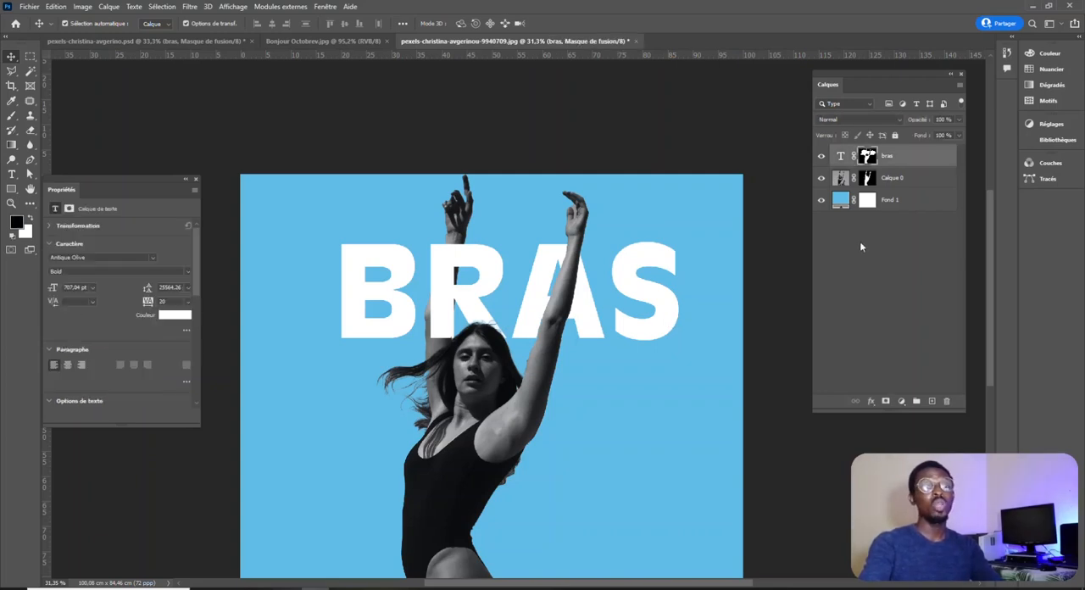
double_click(931, 161)
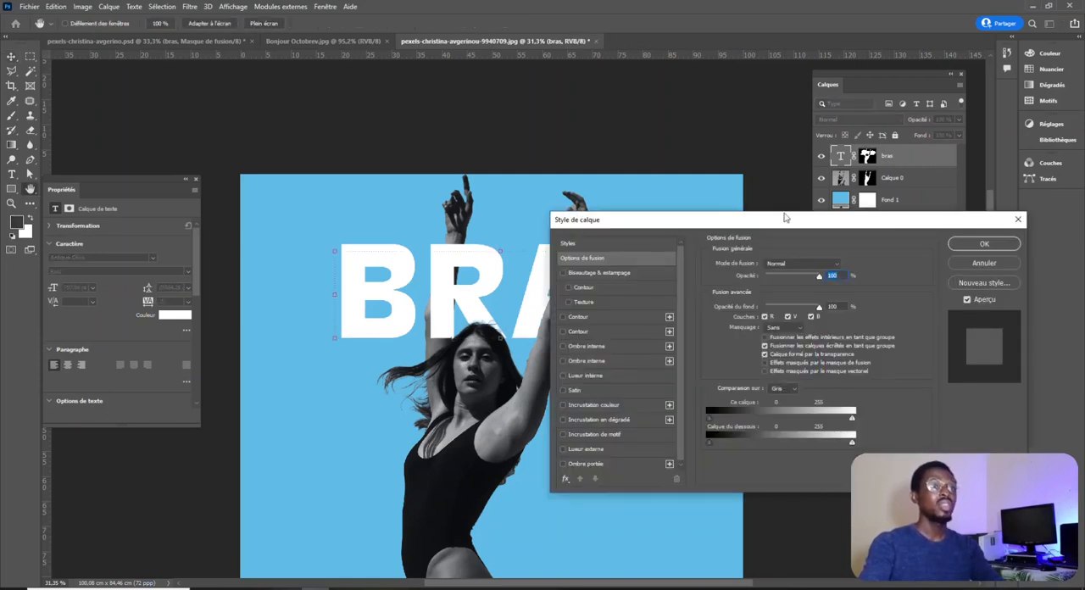
drag(787, 220, 763, 169)
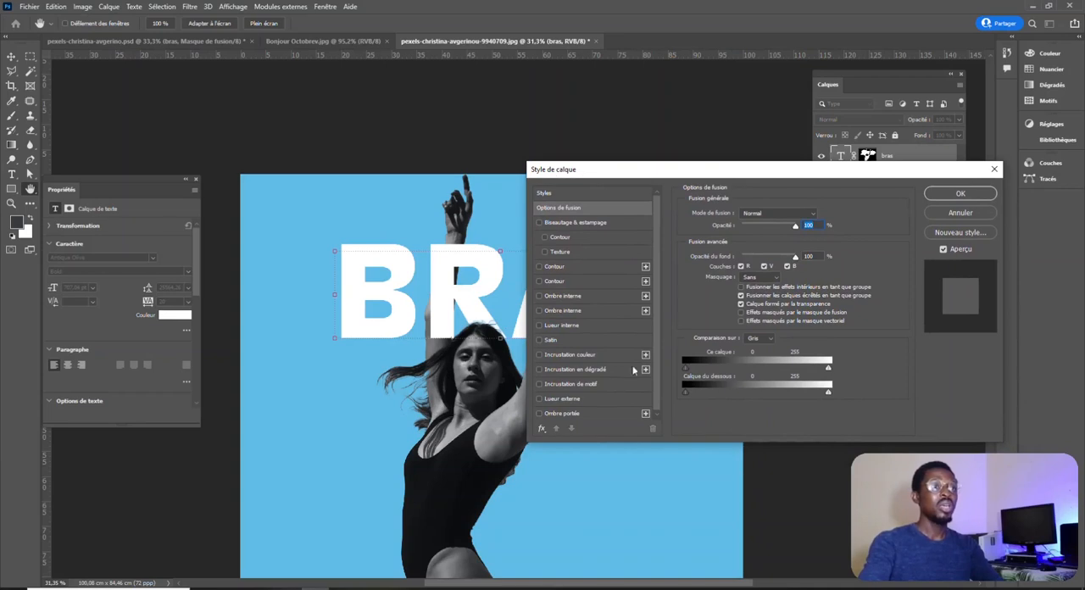
click(556, 413)
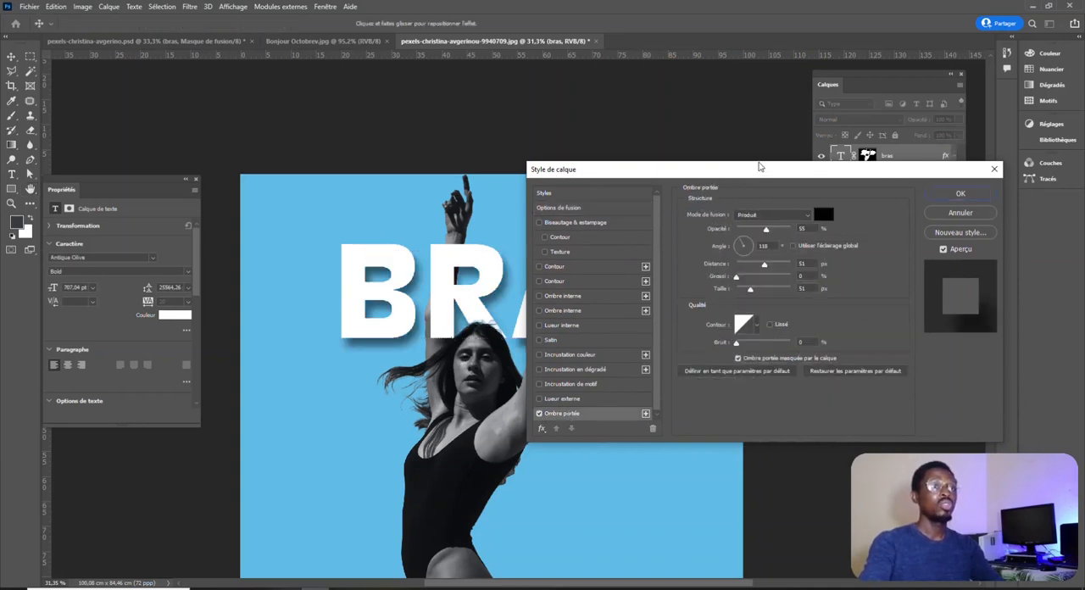
drag(749, 171, 889, 165)
click(677, 407)
click(677, 407)
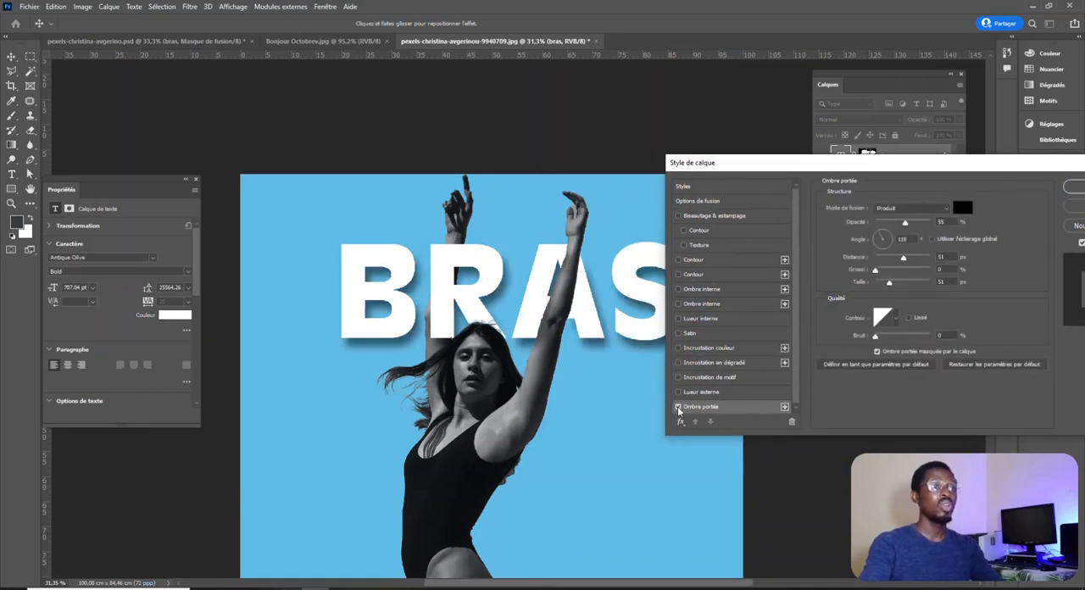
click(1074, 187)
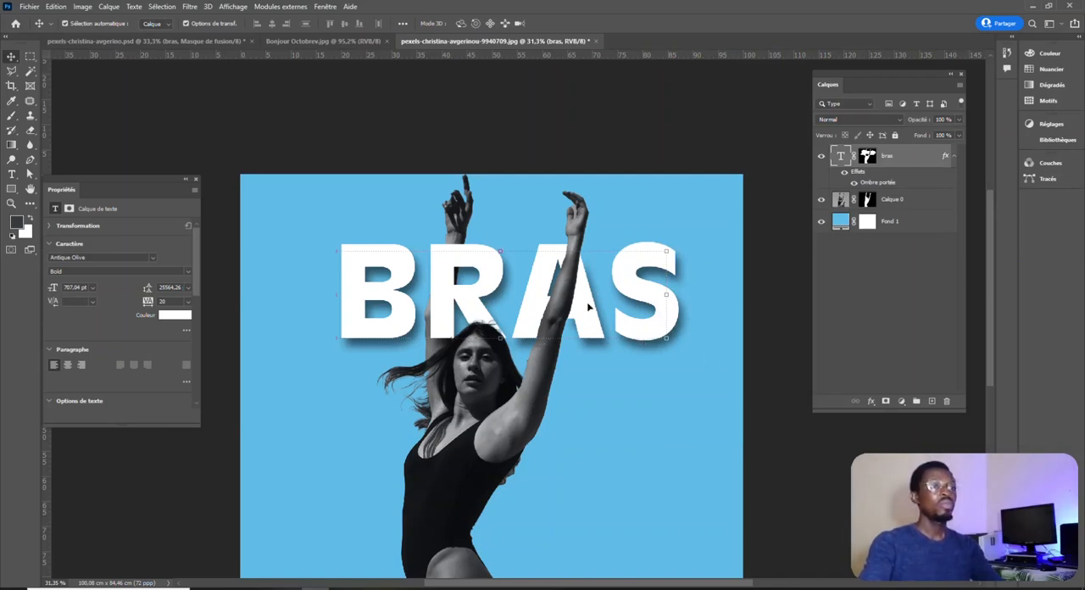
Add a drop shadow to the woman's layer, Calque 0, with 55% opacity, 51 px distance and 40 px size.
click(919, 200)
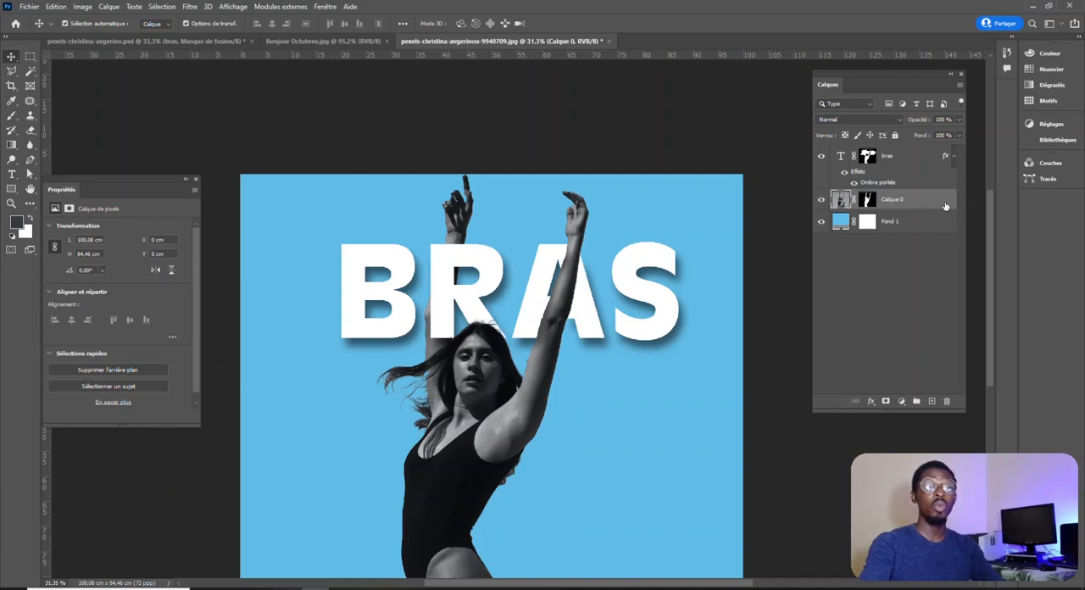
double_click(945, 204)
click(648, 407)
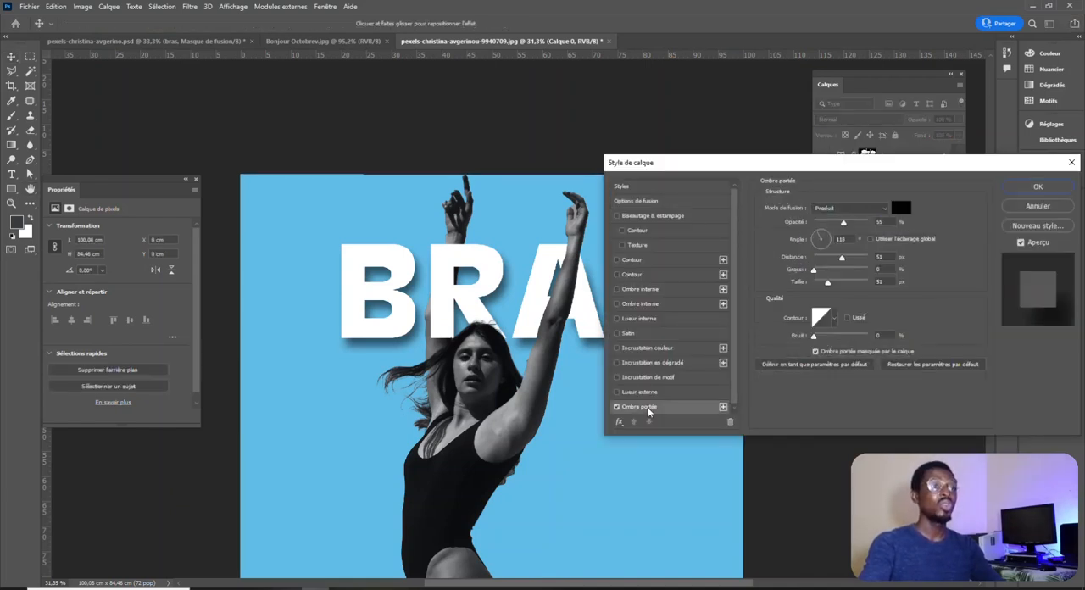
drag(886, 171, 930, 174)
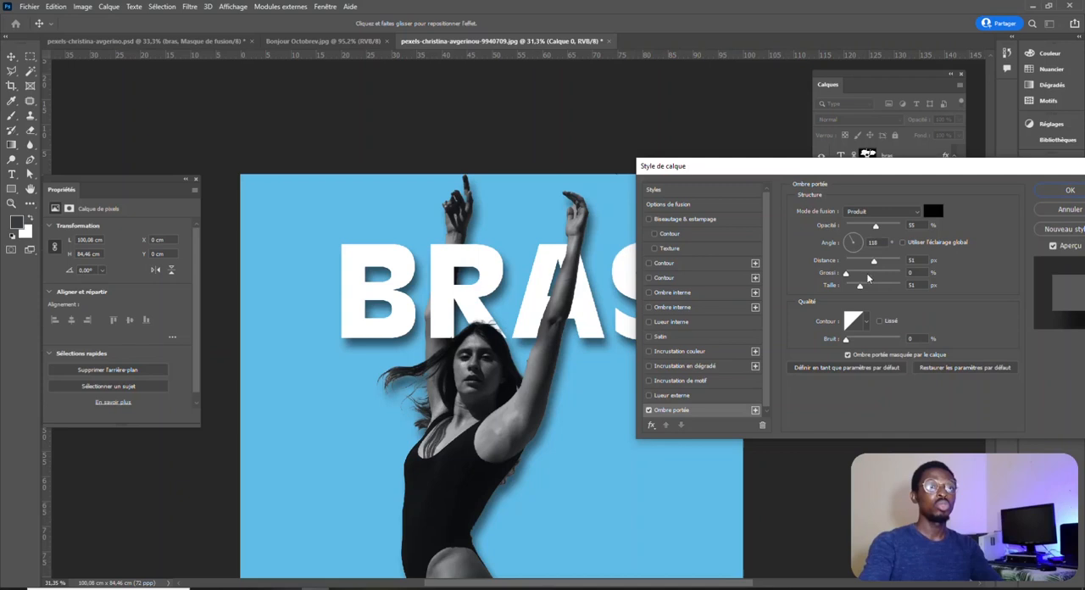
drag(861, 290, 858, 290)
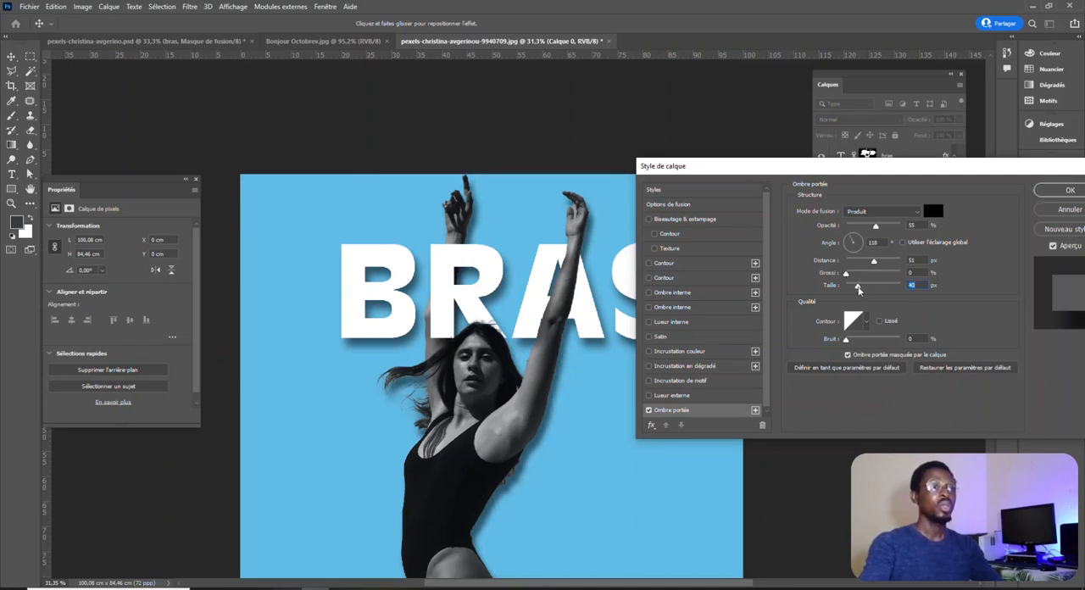
click(1061, 190)
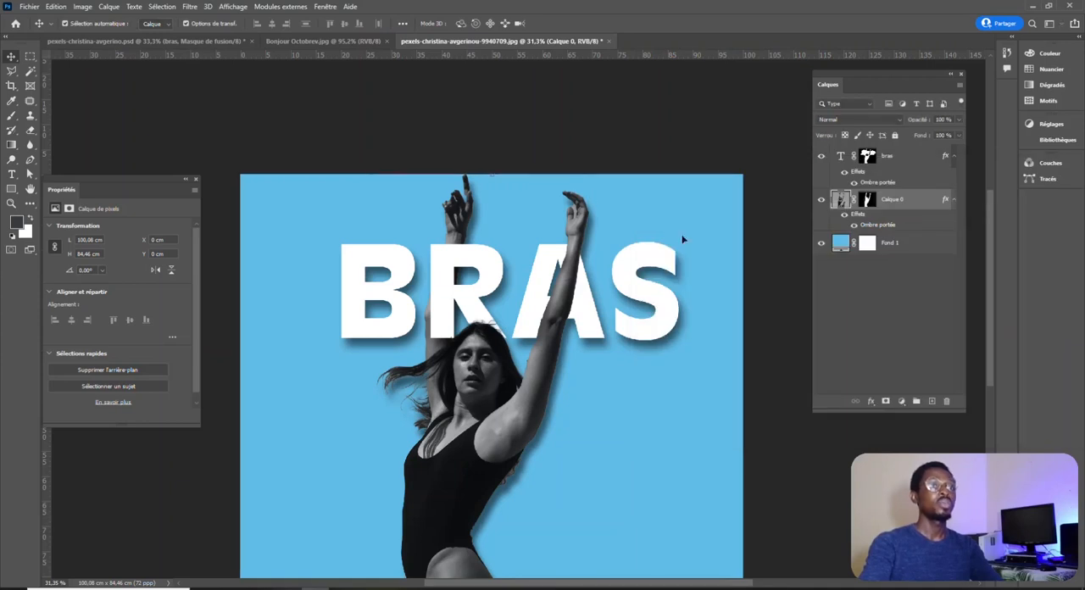
click(641, 132)
Duplicate the woman's layer, Calque 0, collapse both effects lists and move the copy above the bras text layer.
scroll(568, 335, up, 1)
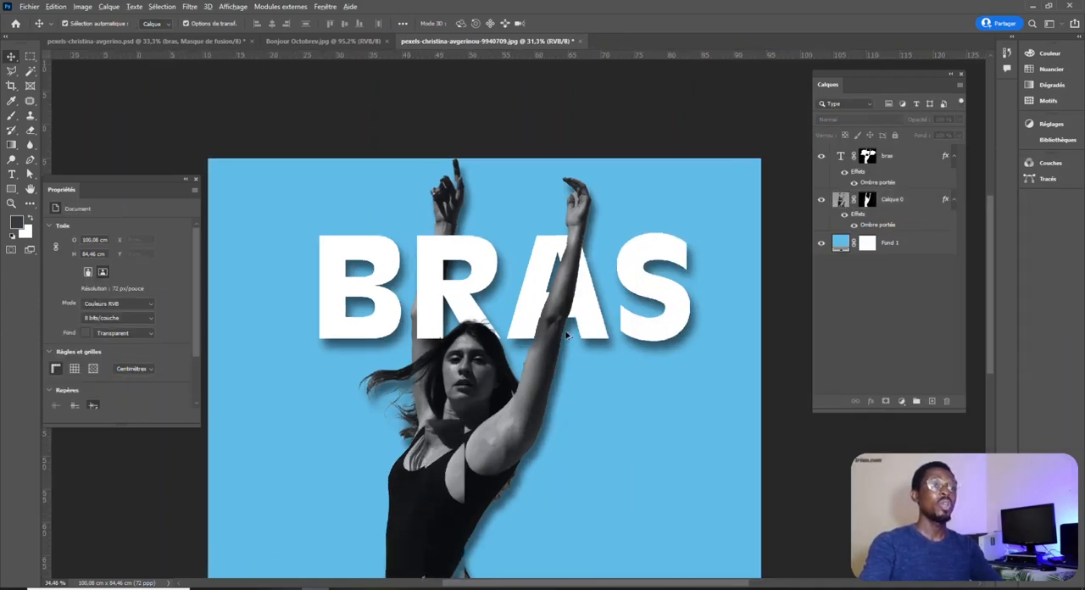
scroll(568, 335, up, 4)
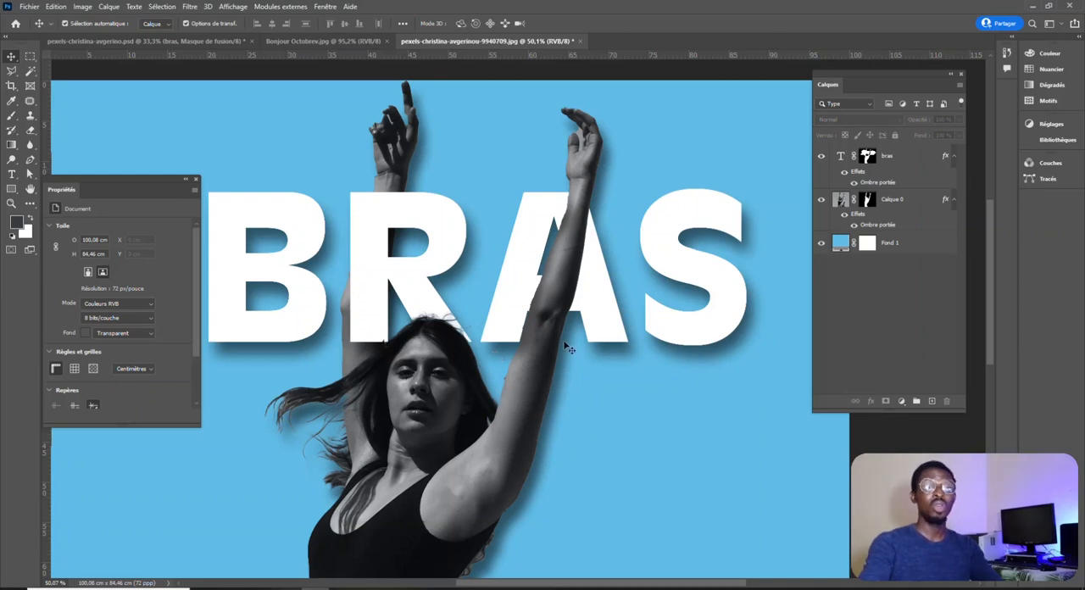
scroll(624, 335, down, 1)
scroll(624, 335, down, 3)
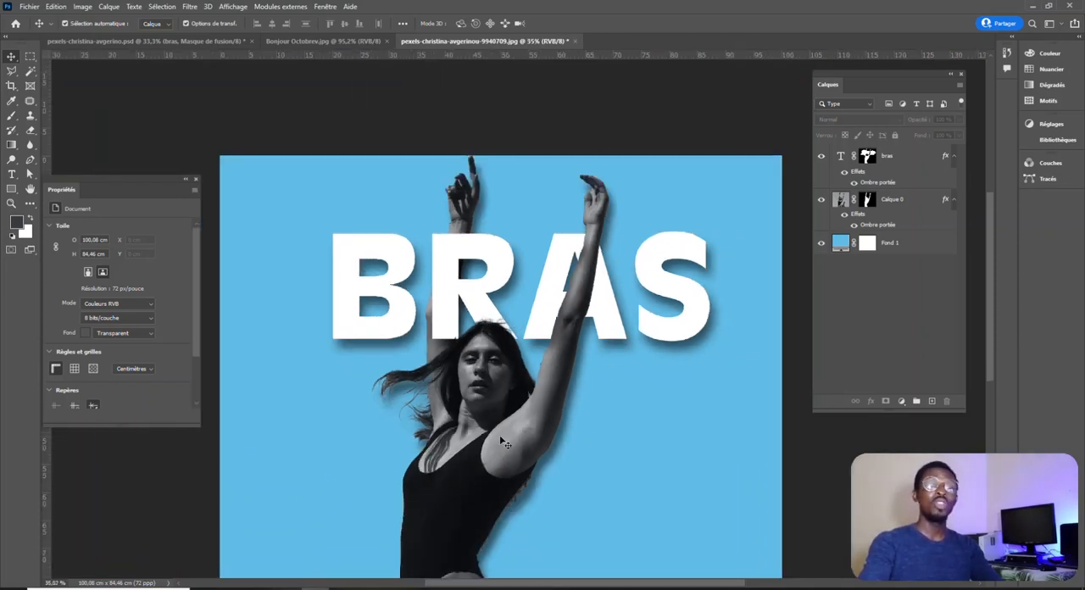
click(917, 207)
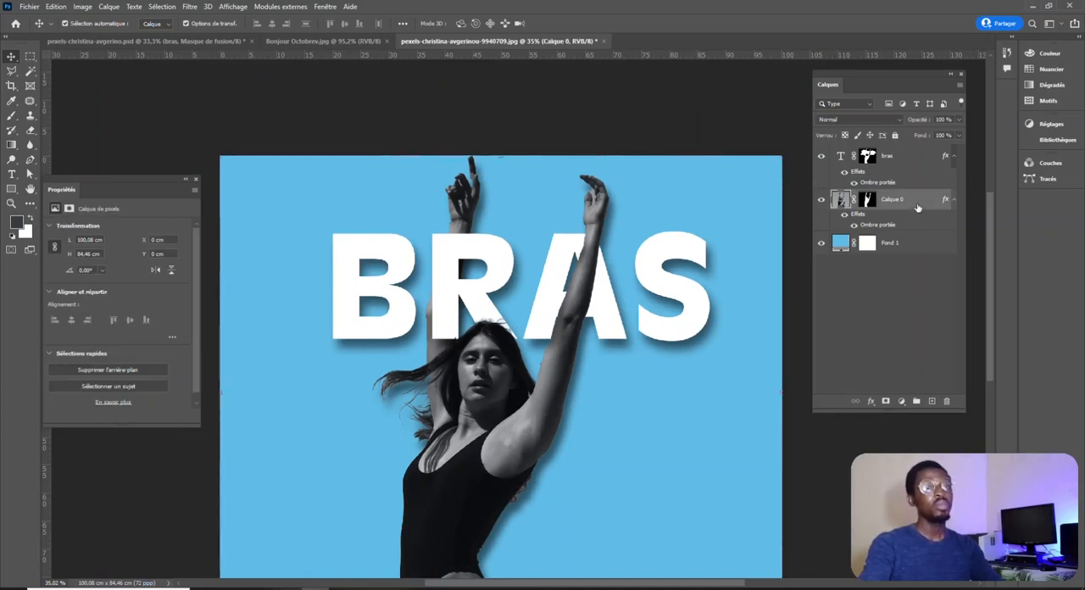
drag(925, 202, 931, 401)
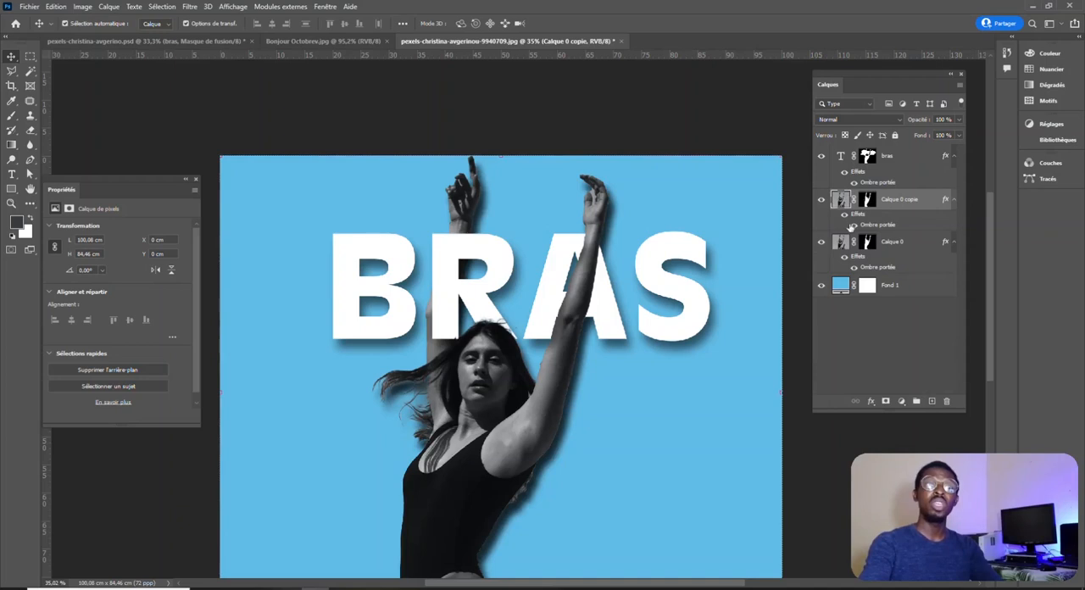
click(952, 201)
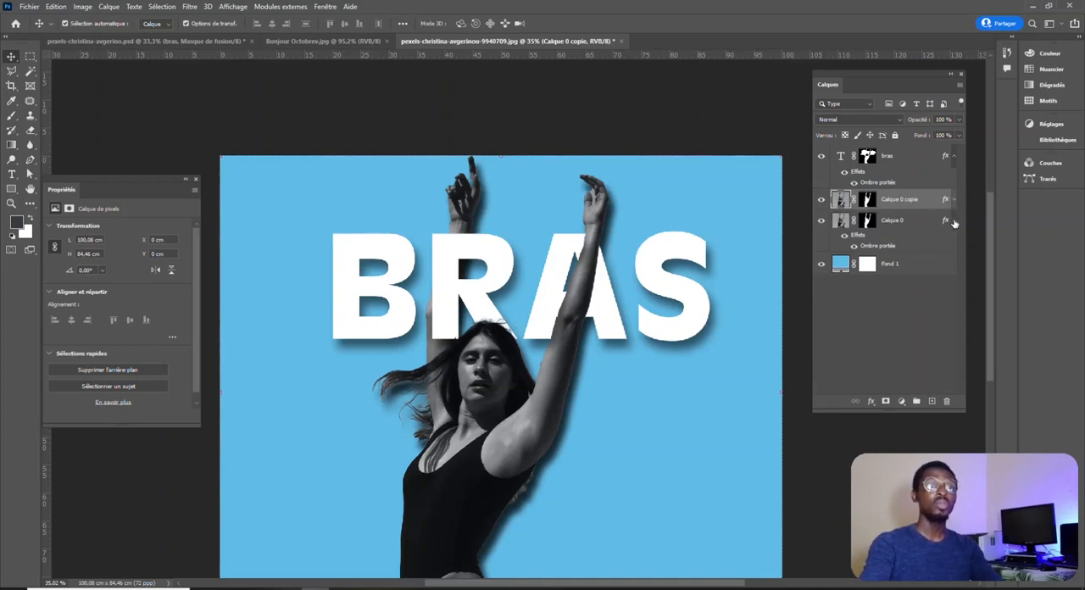
click(953, 222)
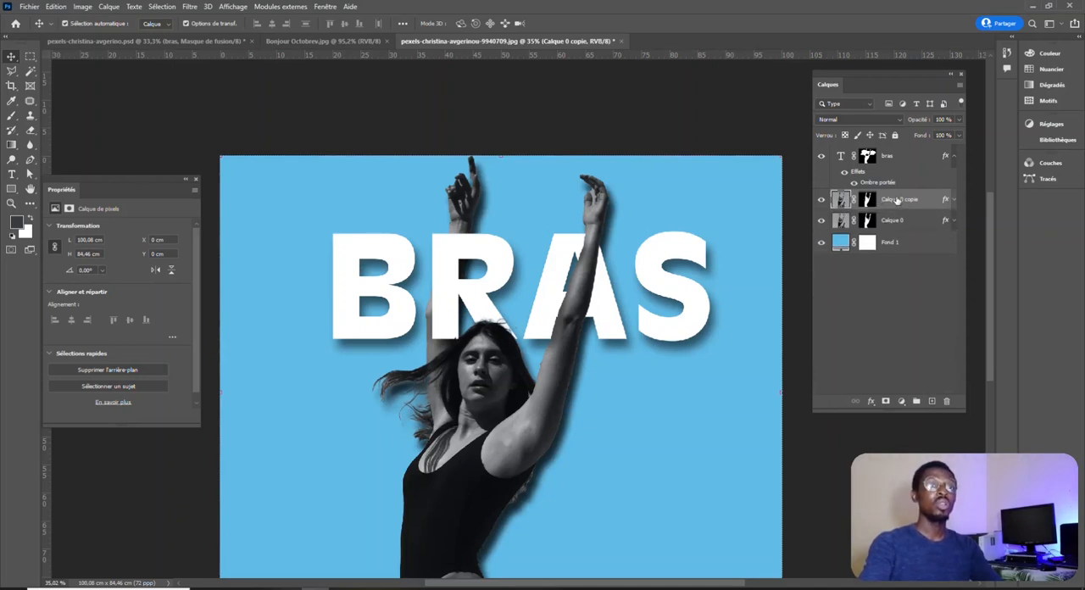
drag(898, 200, 891, 149)
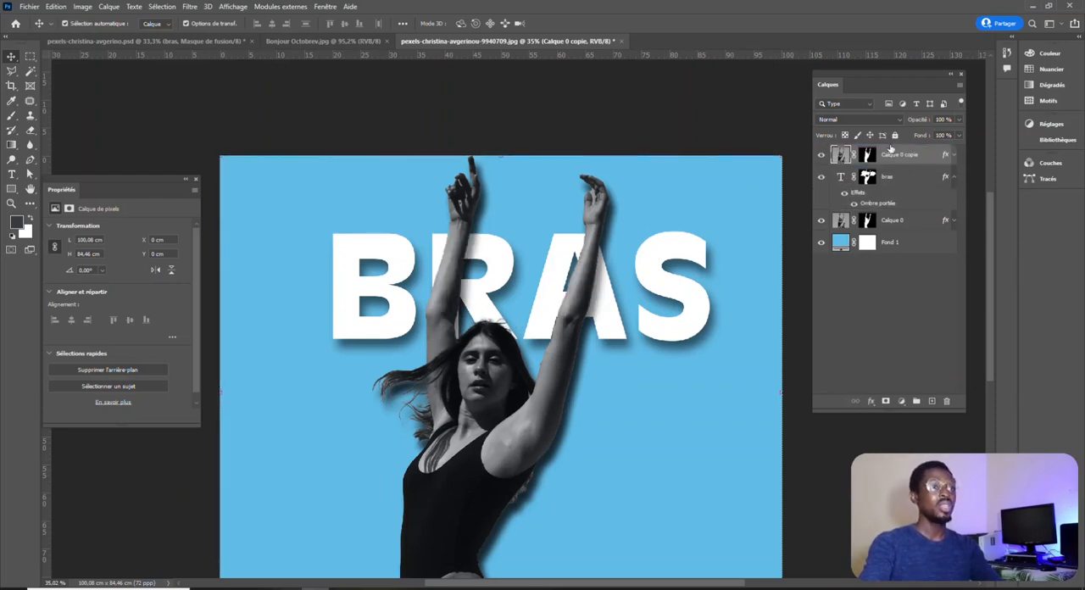
scroll(617, 290, up, 5)
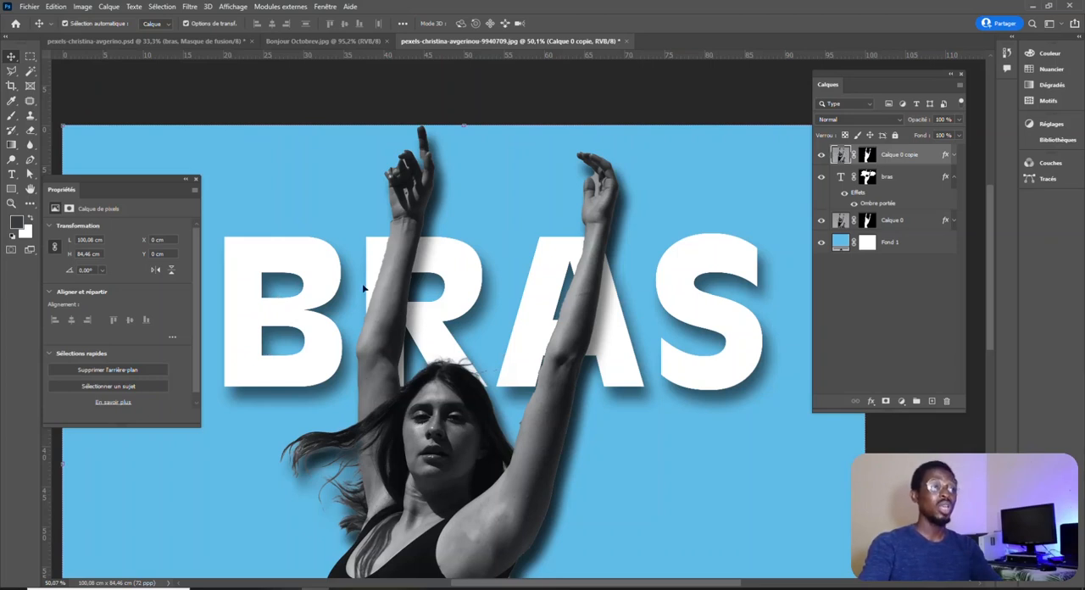
Paint black on the Calque 0 copie layer's mask to hide its raised arm over the R, and deselect the layer.
scroll(450, 273, down, 2)
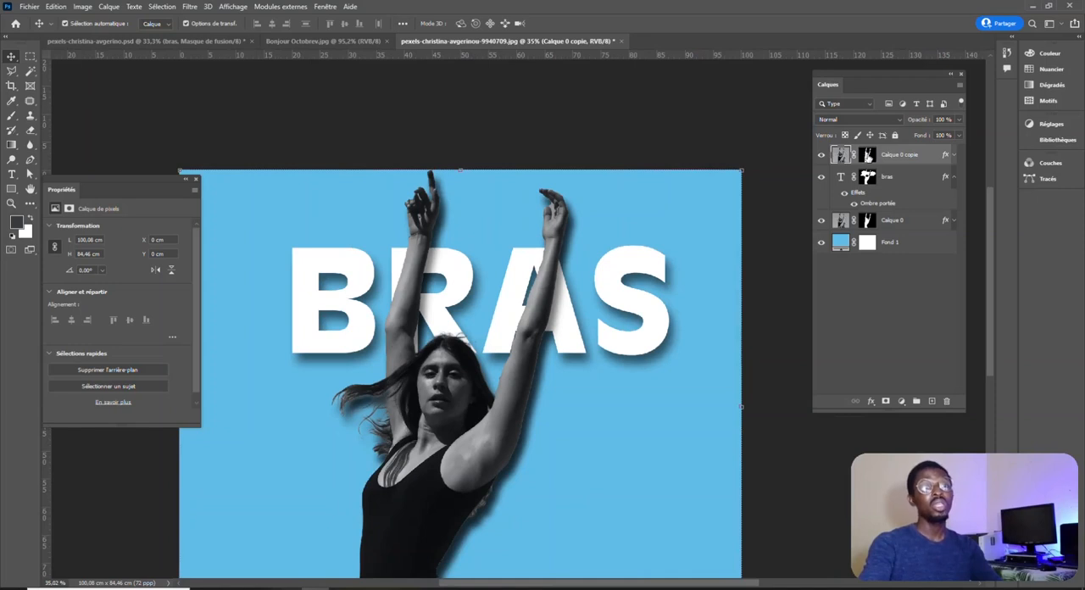
click(868, 155)
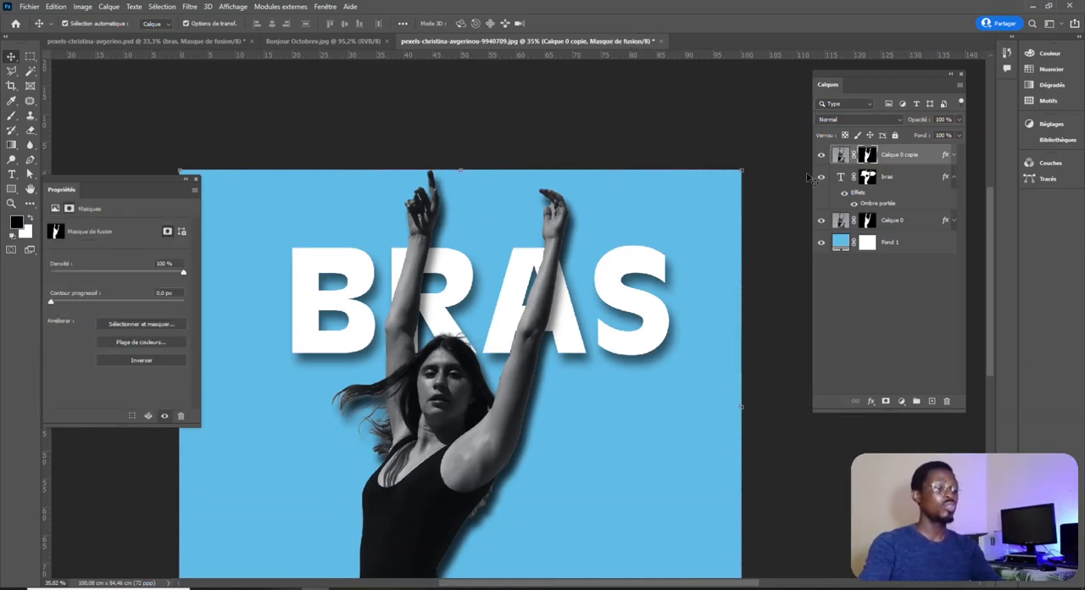
key(b)
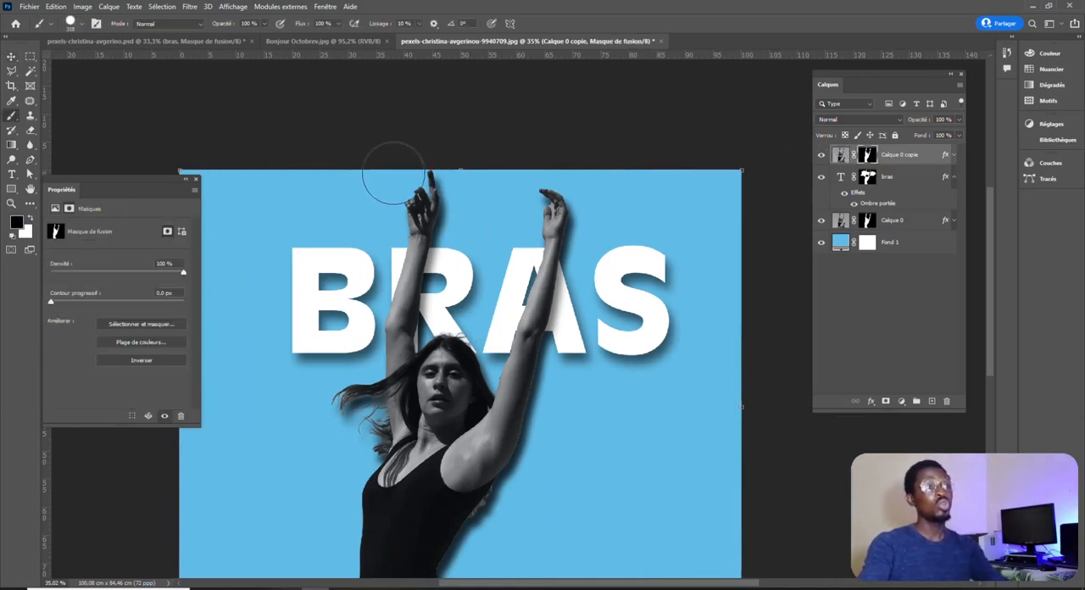
mouse_move(427, 178)
mouse_down()
mouse_move(391, 323)
mouse_move(443, 305)
mouse_up()
scroll(474, 381, up, 4)
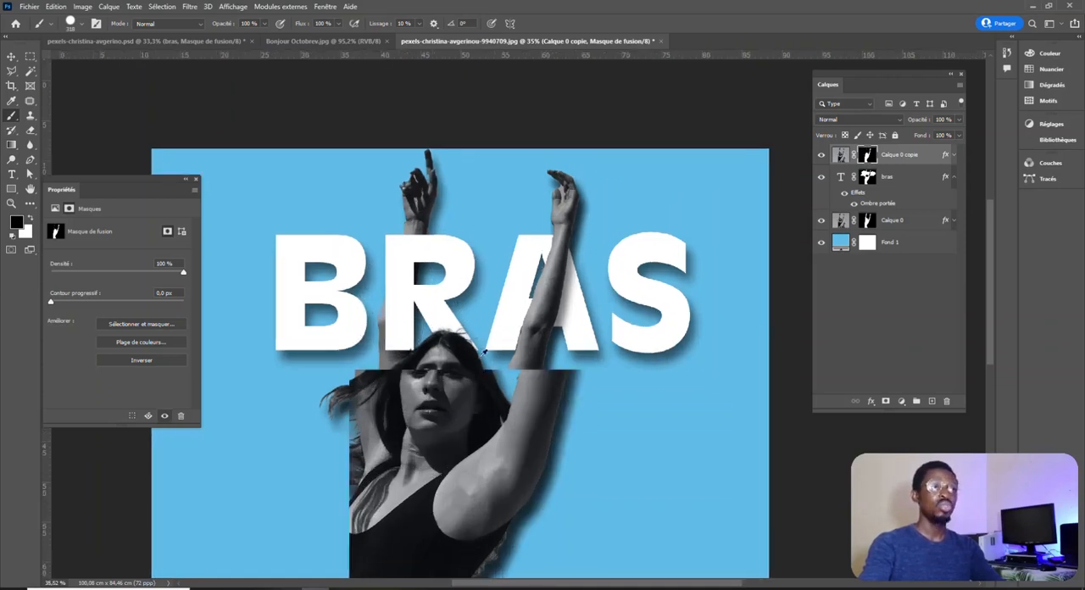
scroll(525, 336, down, 4)
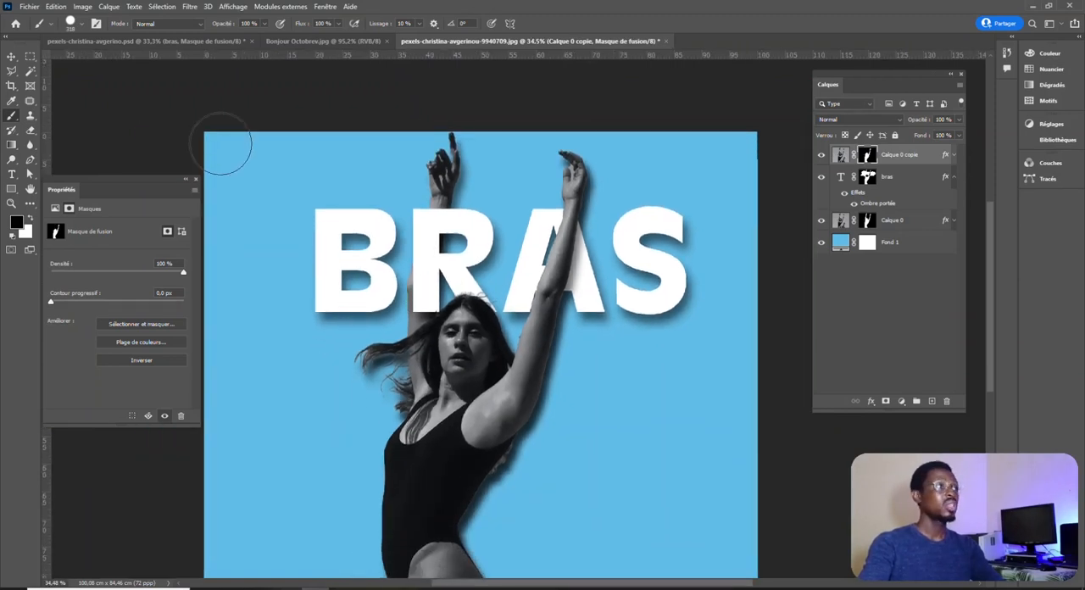
click(12, 56)
click(185, 138)
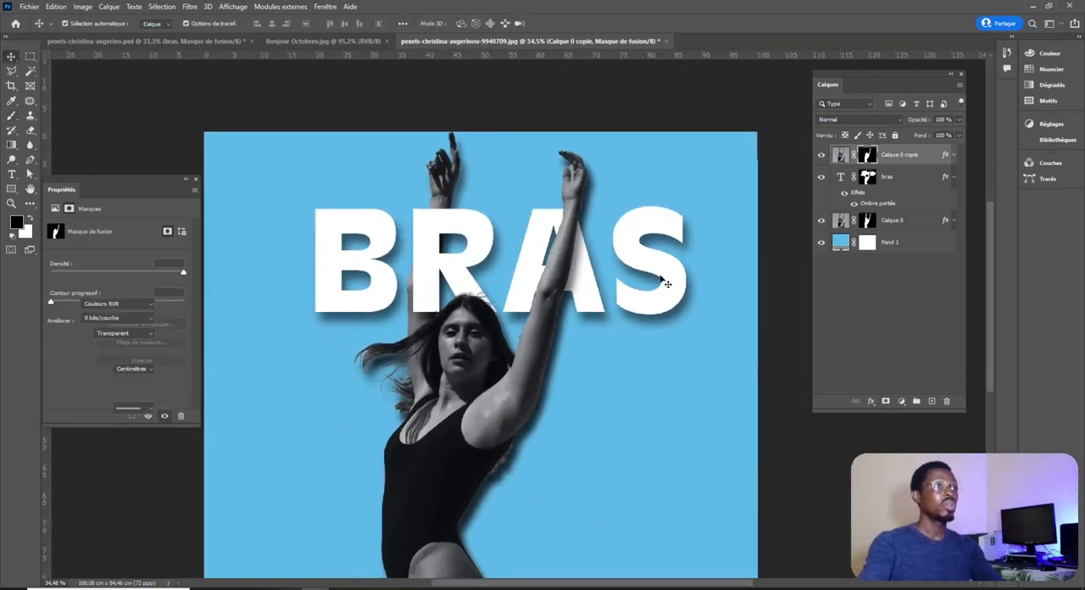
scroll(641, 362, down, 4)
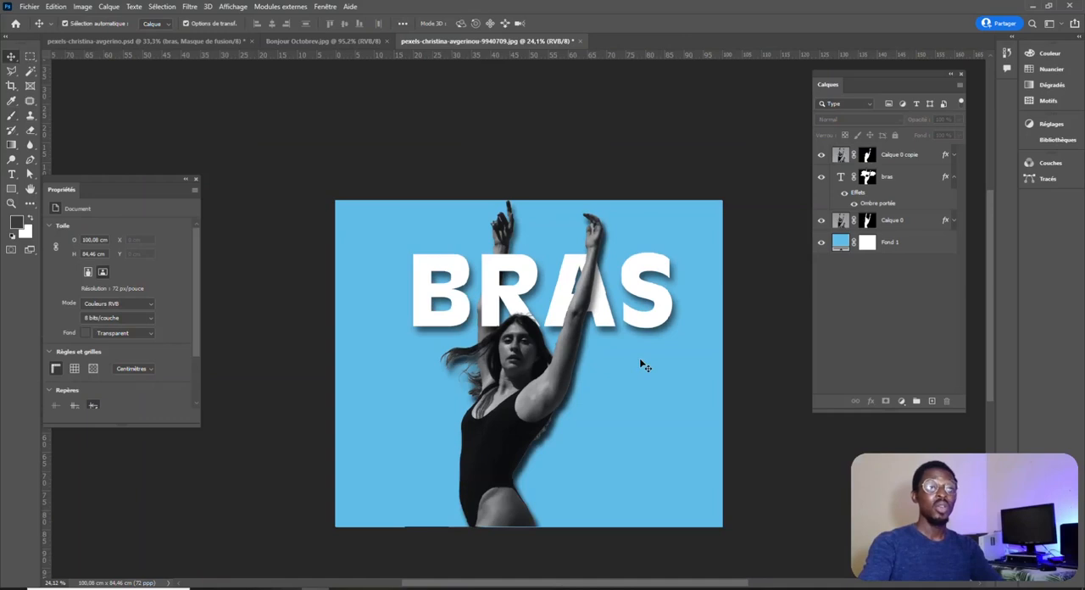
Change the solid fill of the Fond 1 background layer to pink, e661e4.
scroll(585, 434, up, 1)
click(638, 439)
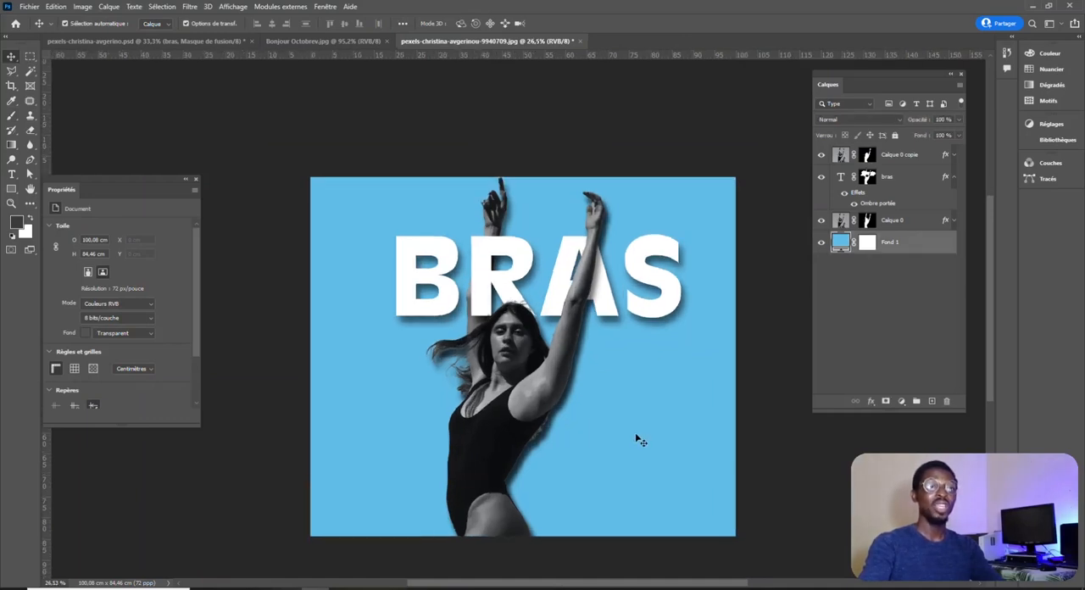
double_click(842, 244)
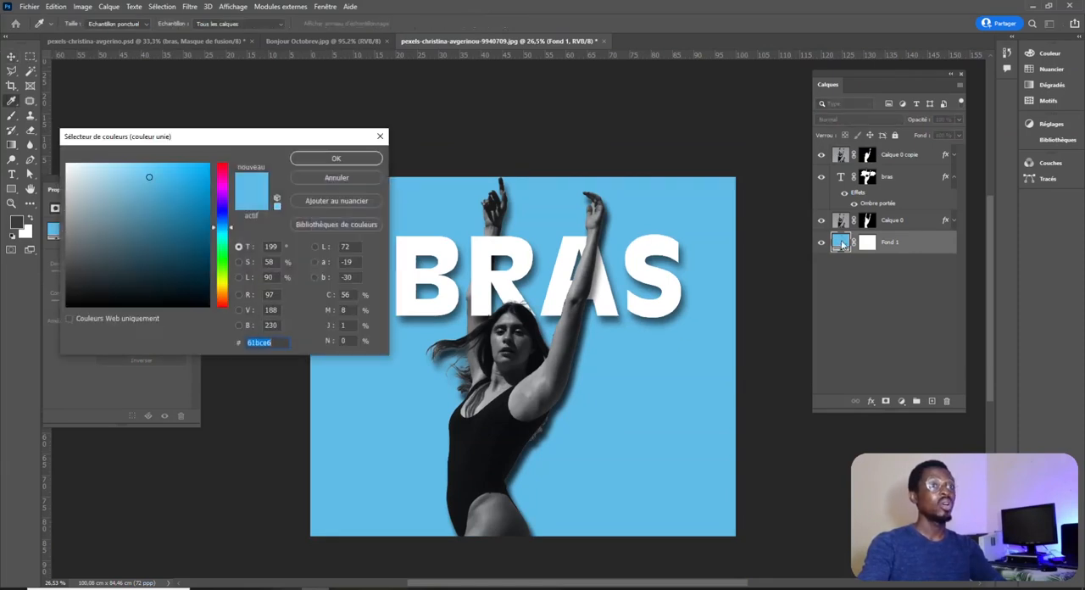
click(226, 188)
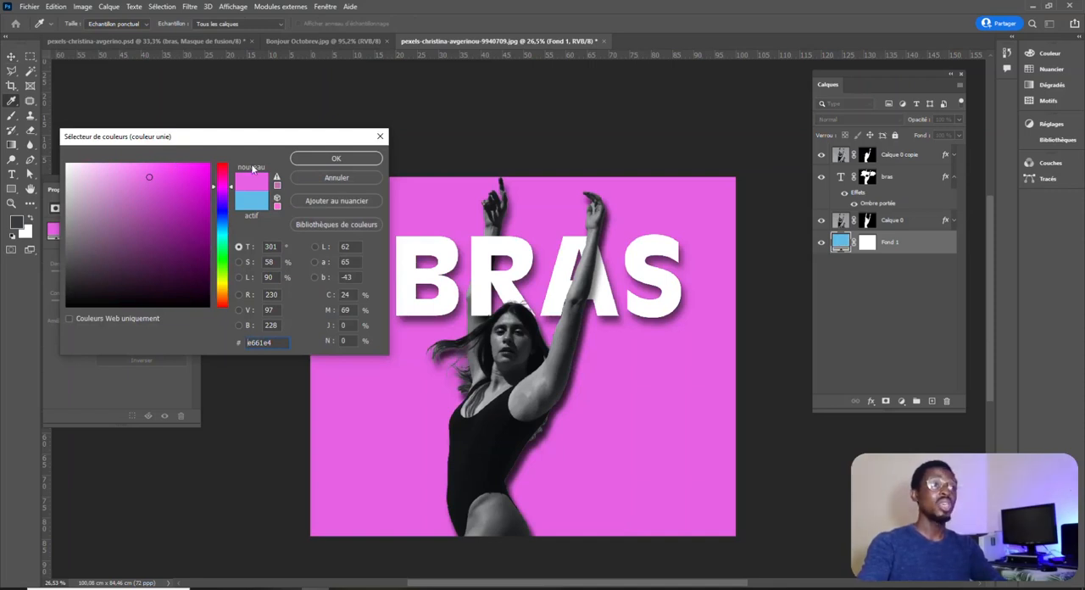
click(343, 159)
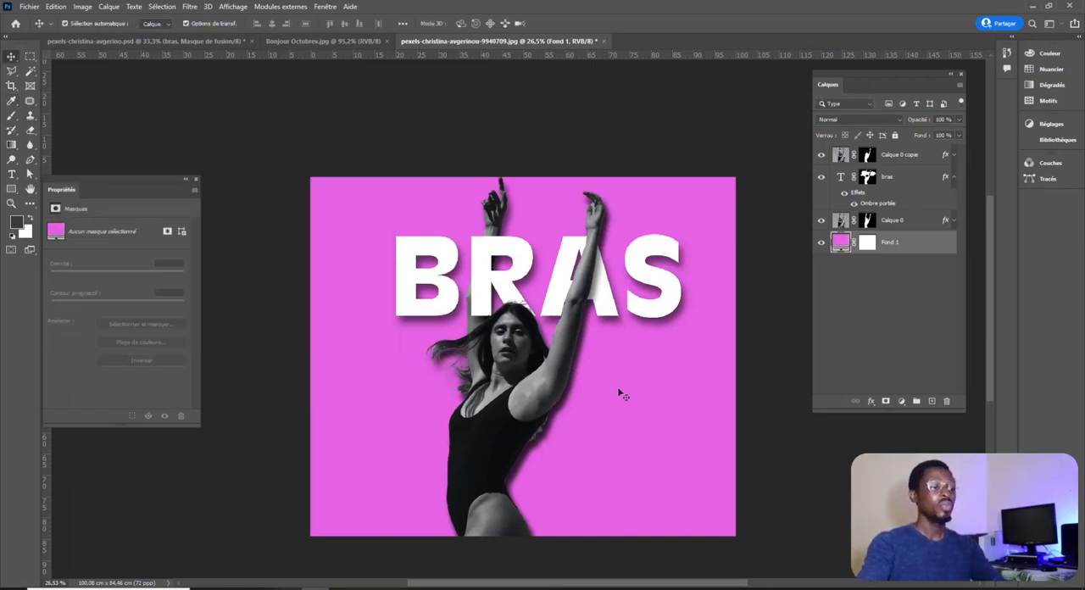
Open the BRAS text for editing, select its characters and leave text editing.
scroll(607, 359, up, 1)
scroll(607, 358, up, 1)
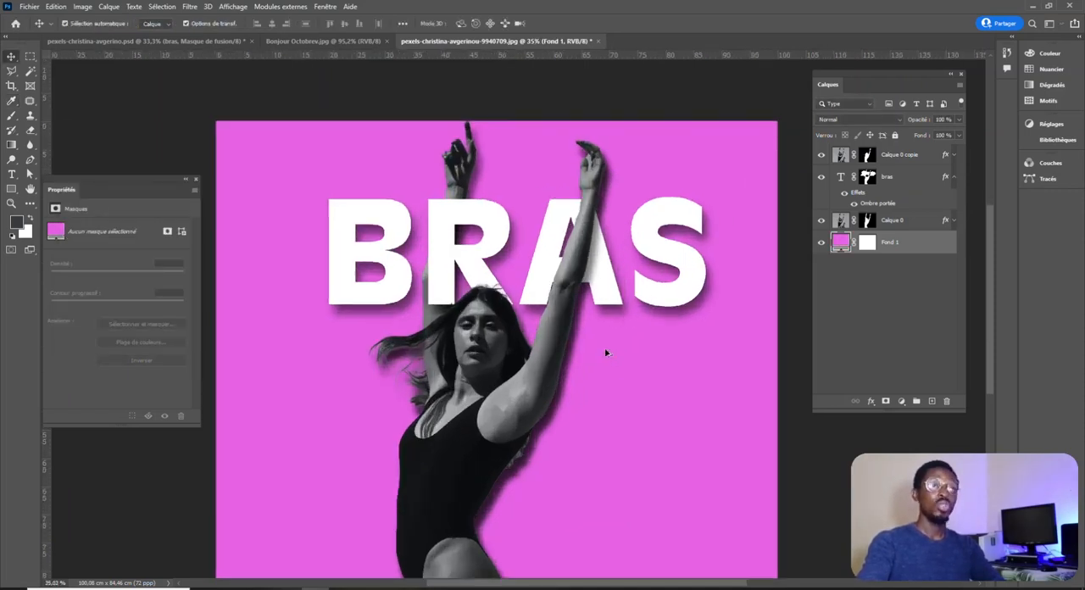
click(692, 272)
double_click(692, 271)
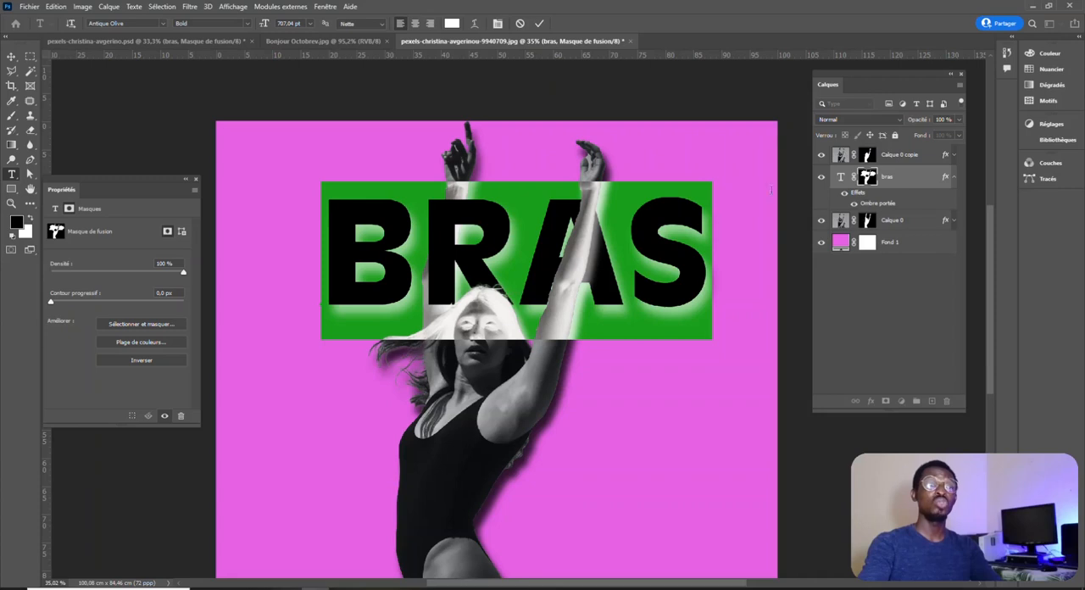
click(11, 56)
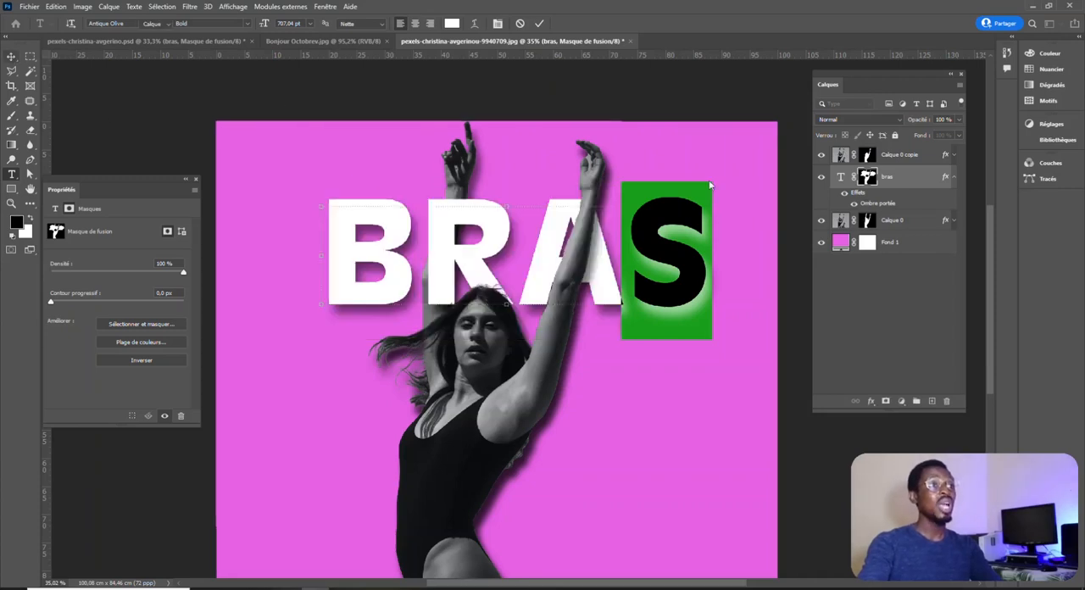